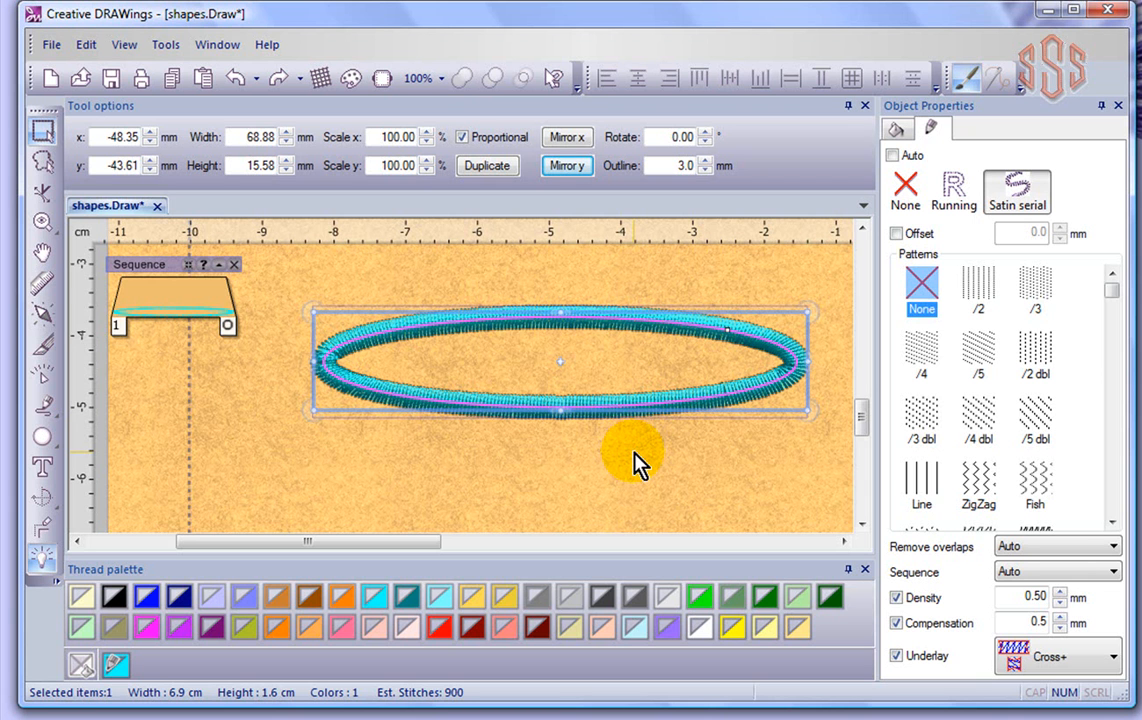
# - Draw a second ellipse about 49.5 mm wide and 35.2 mm high, overlapping one end of the narrow turquoise ellipse
pyautogui.scroll(-2, 634, 453)
pyautogui.moveTo(456, 541); pyautogui.dragTo(540, 548)
pyautogui.click(43, 440)
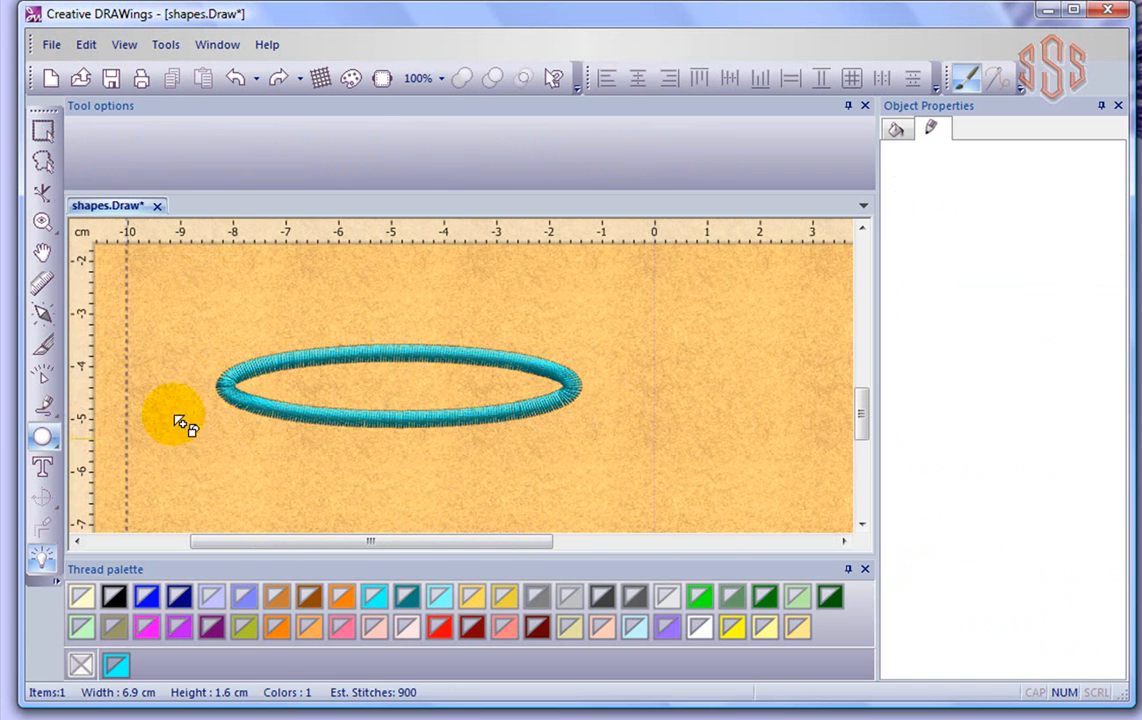
pyautogui.moveTo(482, 312); pyautogui.dragTo(734, 488)
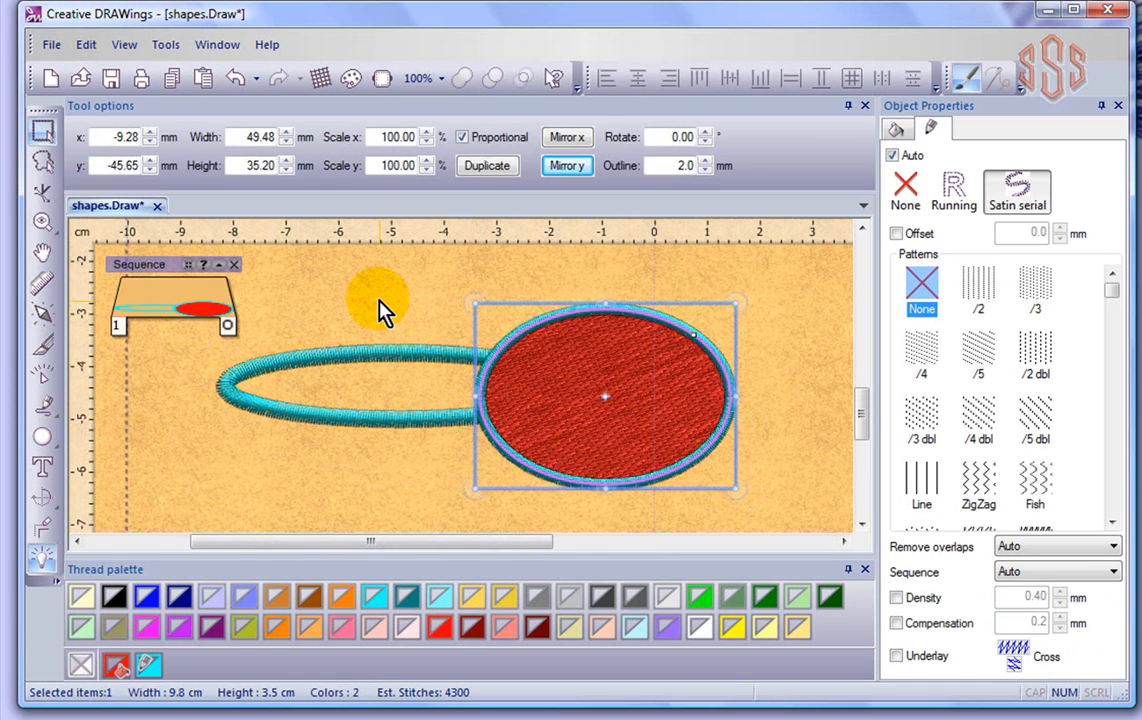
# - Simulate the stitching of both overlapping ellipses with Slow redraw, stop it partway and close the simulation
pyautogui.click(43, 372)
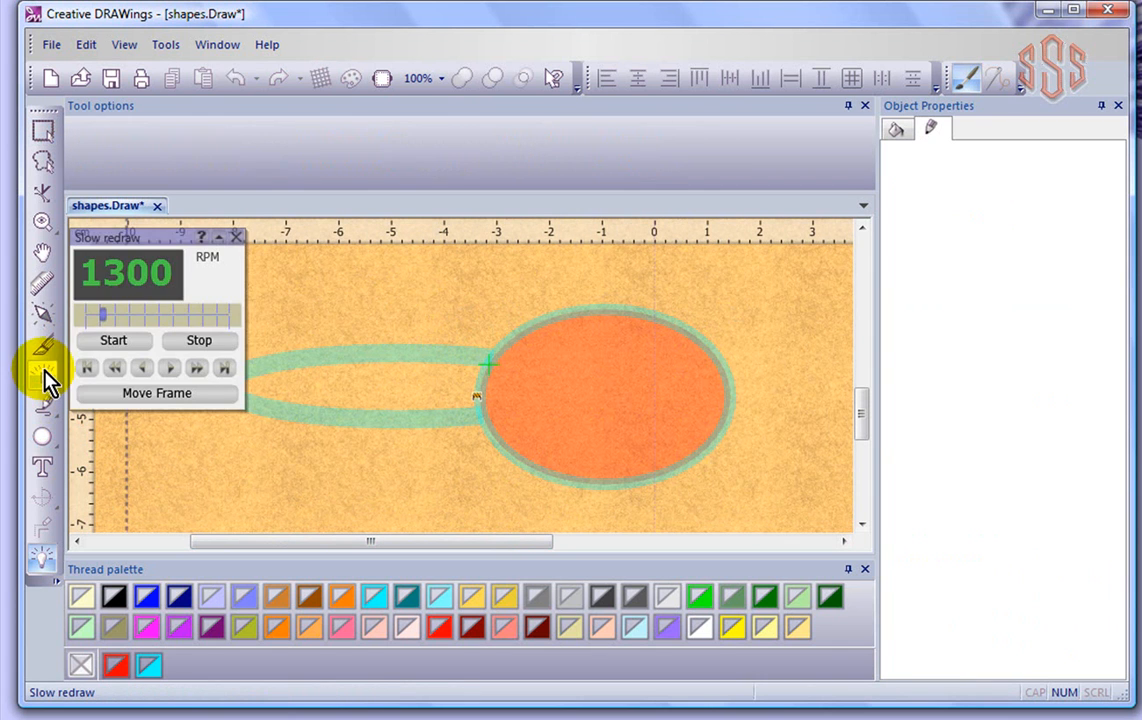
pyautogui.click(108, 345)
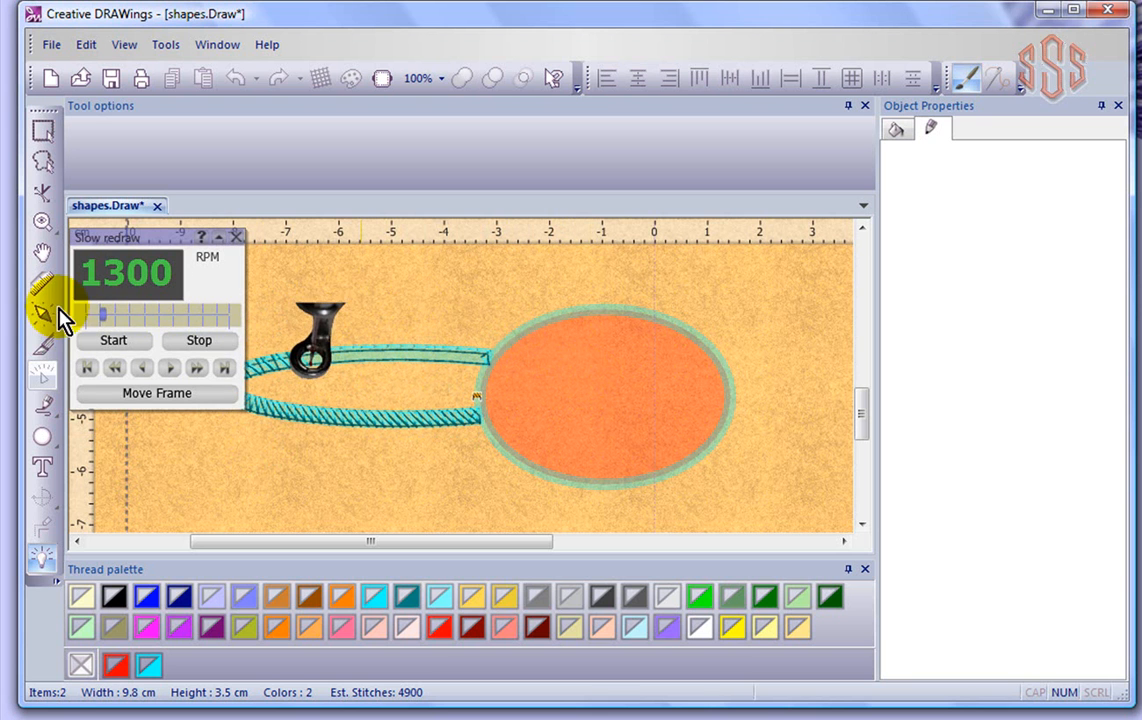
pyautogui.click(212, 340)
pyautogui.click(237, 237)
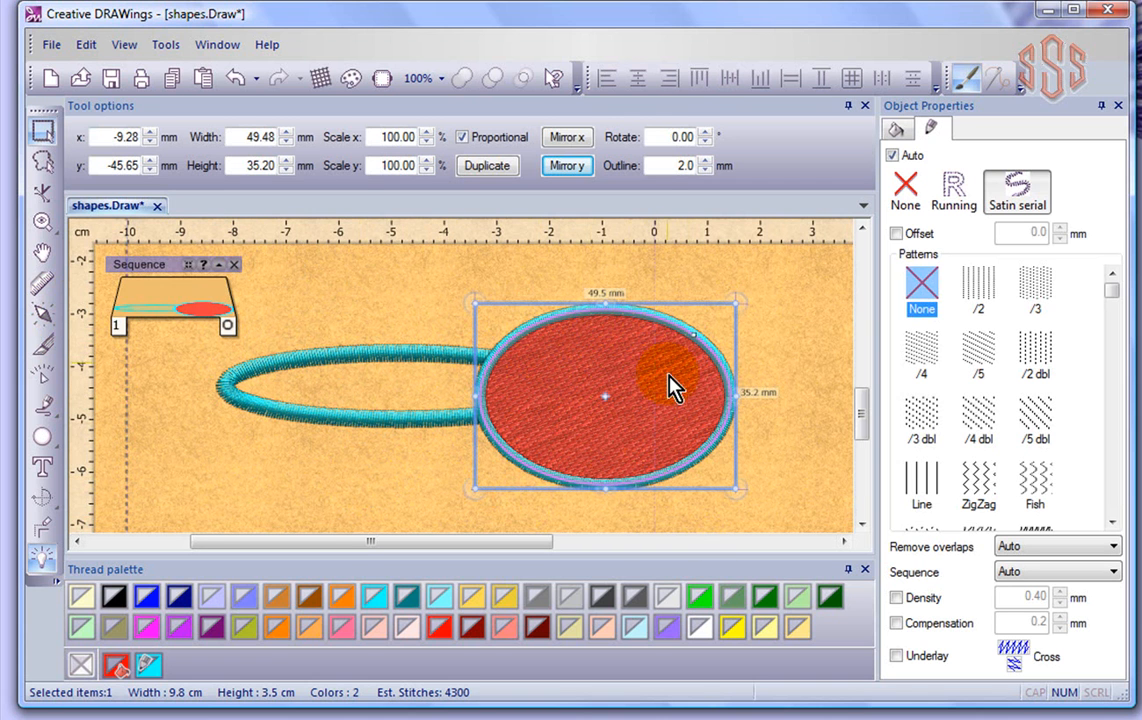
# - Move the narrow ellipse farther beneath the red-filled ellipse and simulate its stitching again with Slow redraw
pyautogui.click(362, 414)
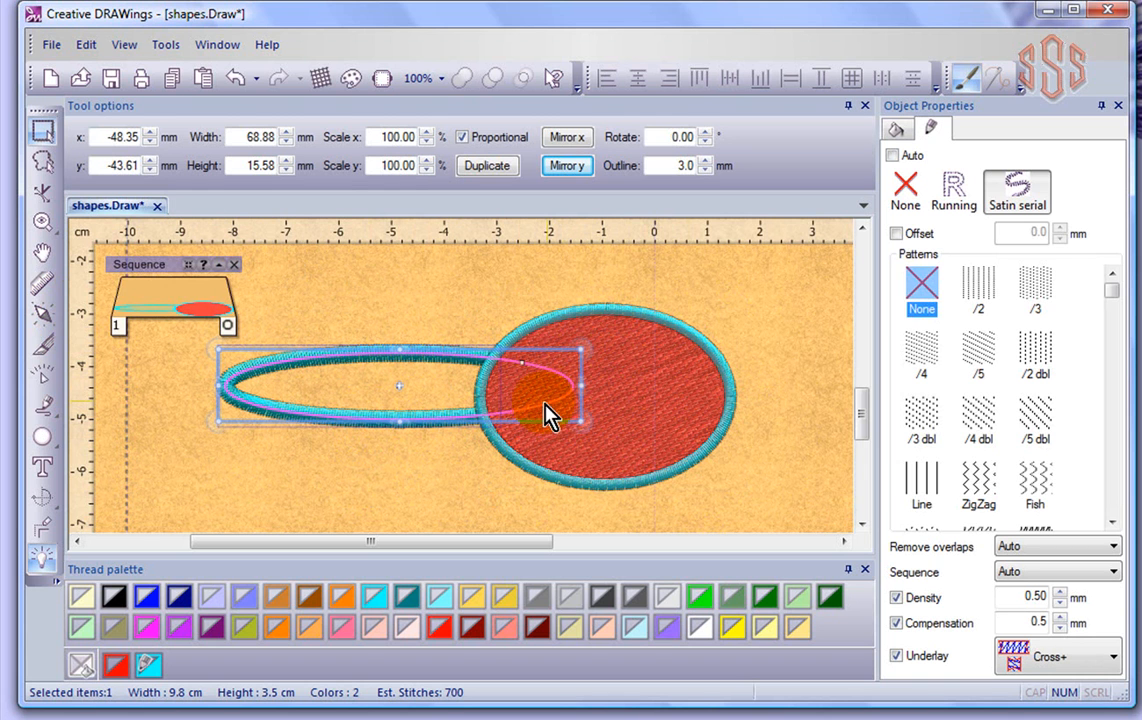
pyautogui.moveTo(300, 421); pyautogui.dragTo(373, 434)
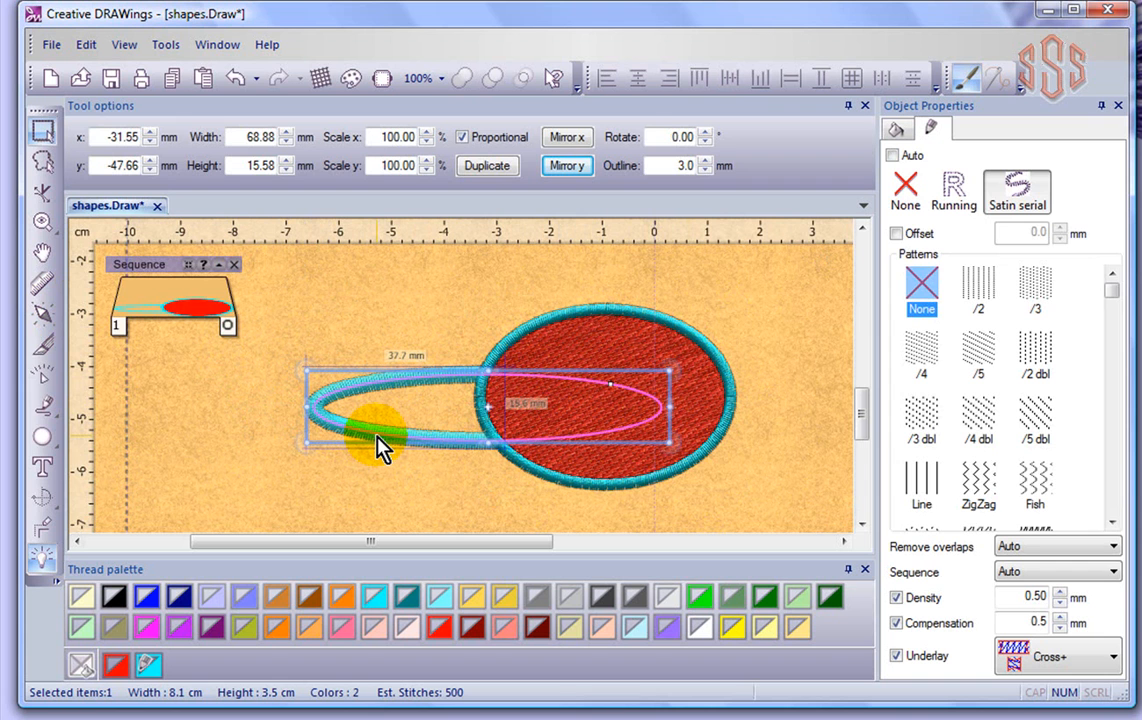
pyautogui.click(42, 377)
pyautogui.click(104, 342)
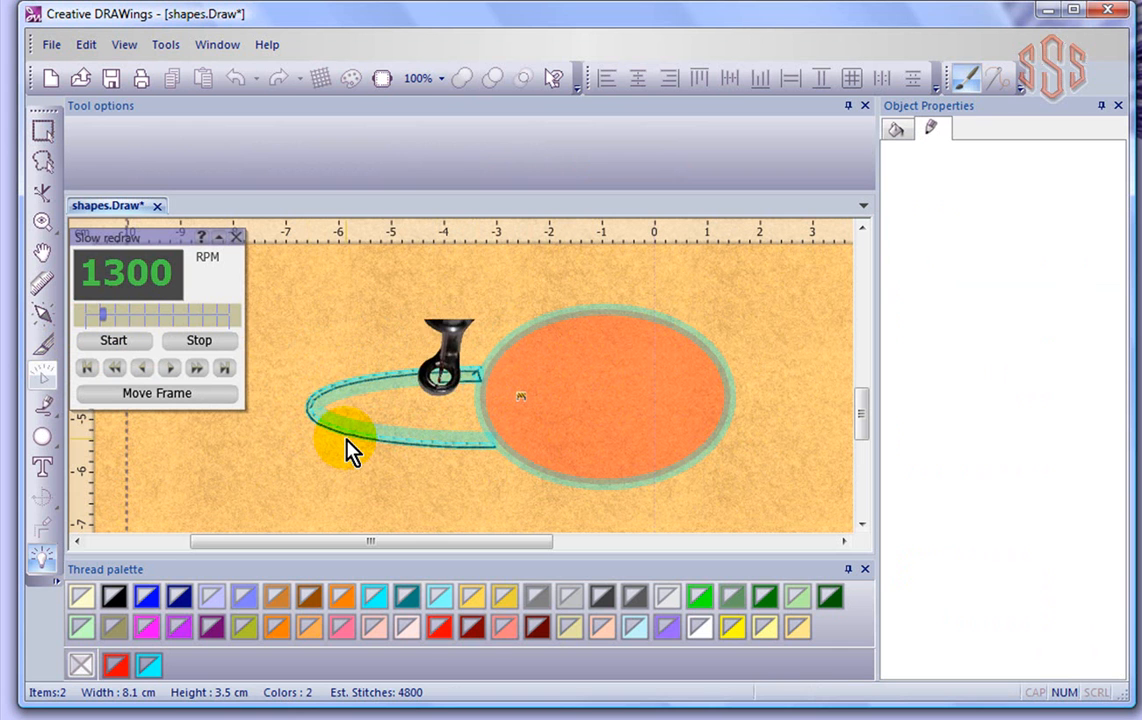
pyautogui.click(215, 343)
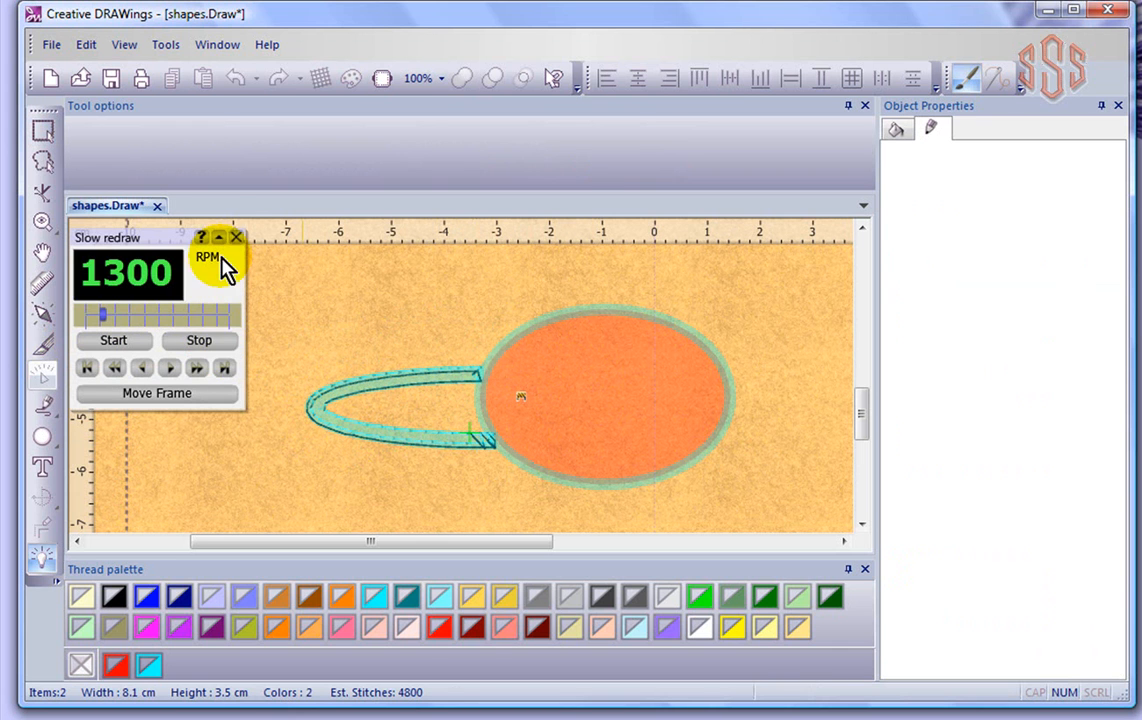
pyautogui.click(236, 238)
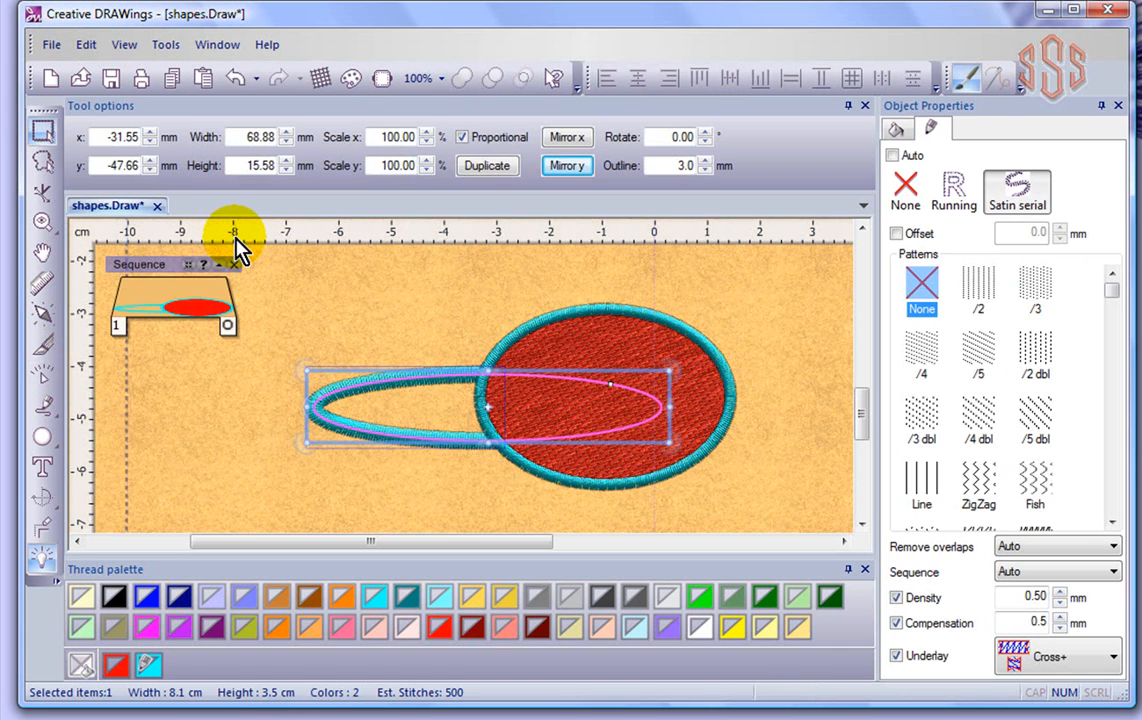
pyautogui.click(218, 412)
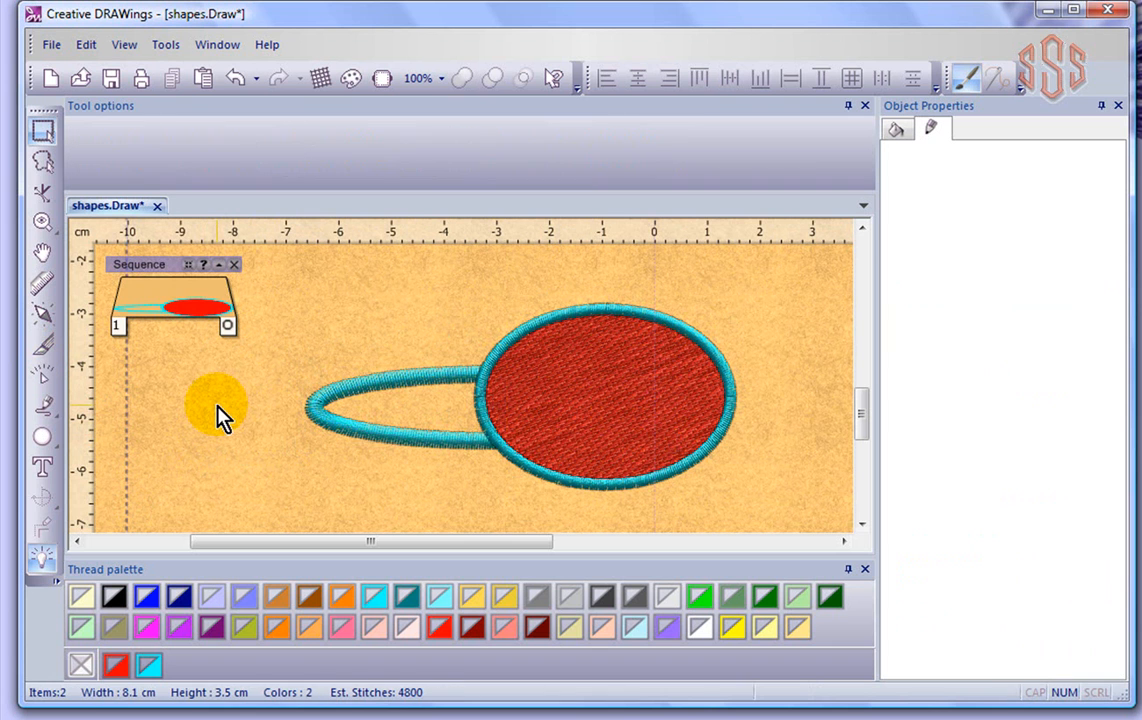
# - Remove the red fill from the larger ellipse, keeping only its turquoise outline
pyautogui.click(703, 360)
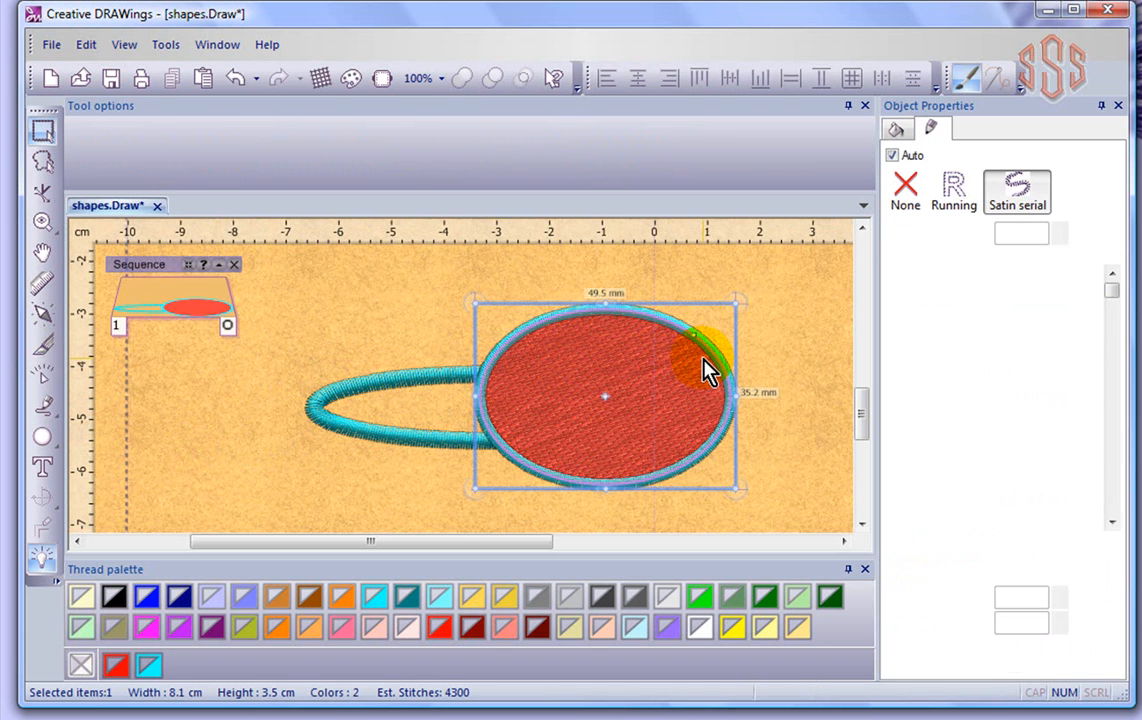
pyautogui.click(82, 666)
pyautogui.click(212, 414)
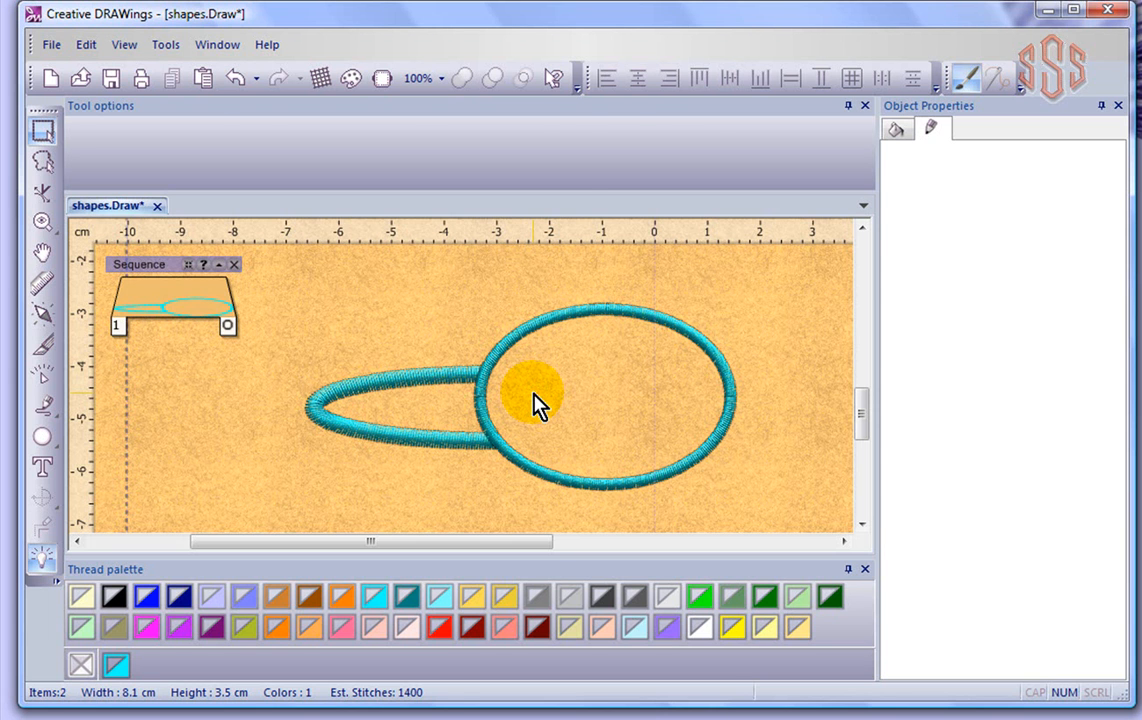
# - Move the narrow ellipse up and slightly away from the larger one, to about x -36.00, y -41.68 mm
pyautogui.click(405, 382)
pyautogui.moveTo(405, 382); pyautogui.dragTo(382, 350)
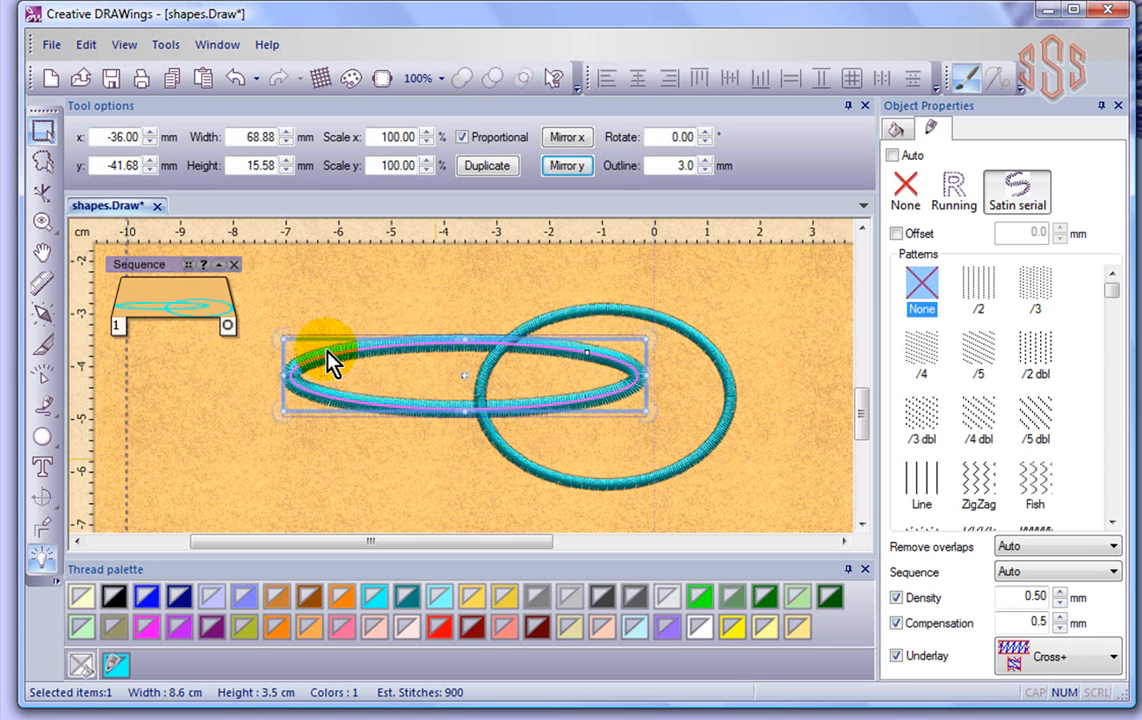
pyautogui.click(214, 398)
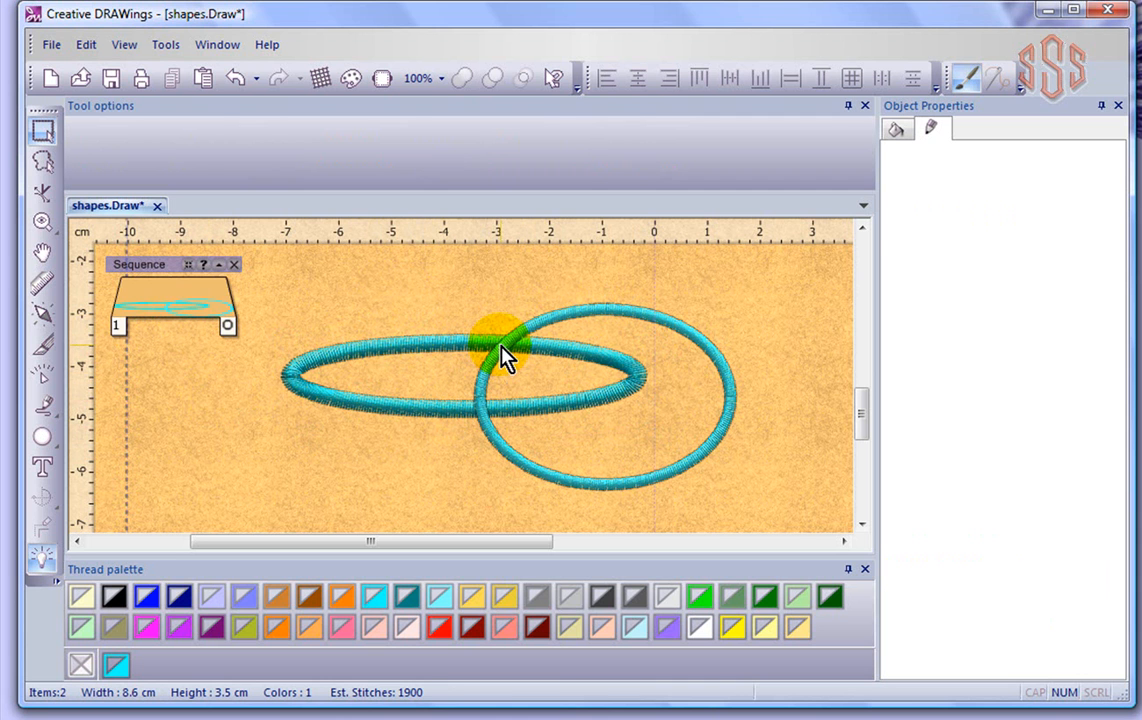
# - Select each ellipse in turn and compare their outline properties, including the Remove overlaps setting
pyautogui.click(411, 345)
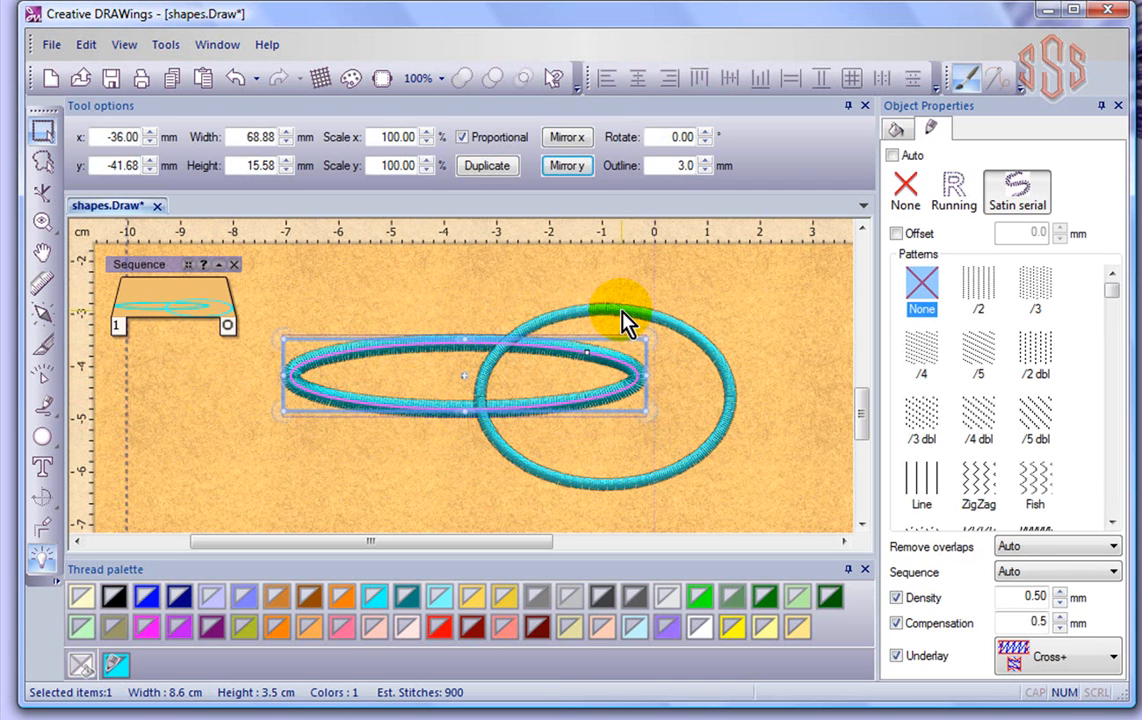
pyautogui.click(622, 320)
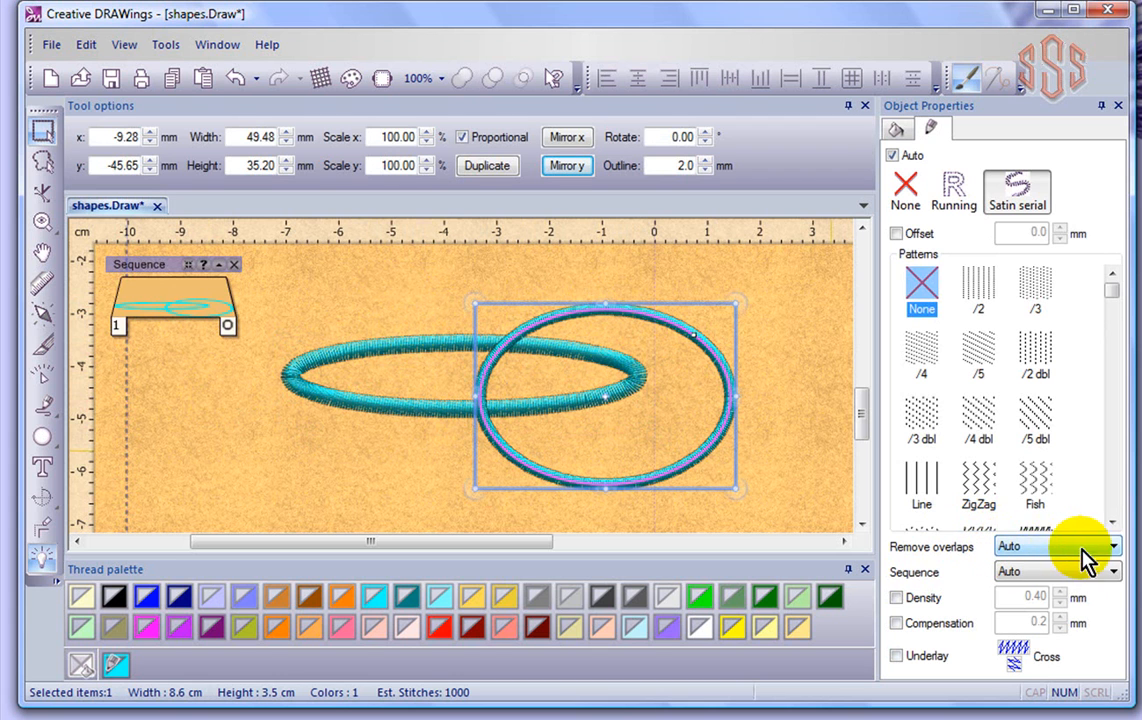
pyautogui.click(339, 472)
pyautogui.click(697, 345)
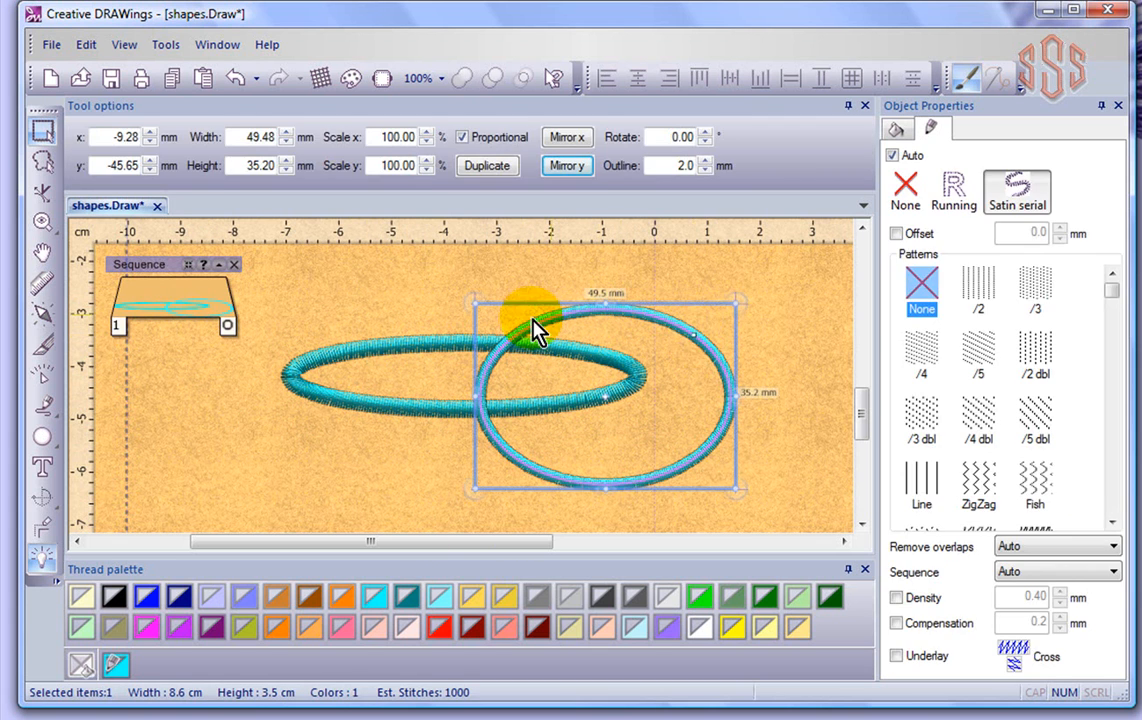
pyautogui.click(378, 409)
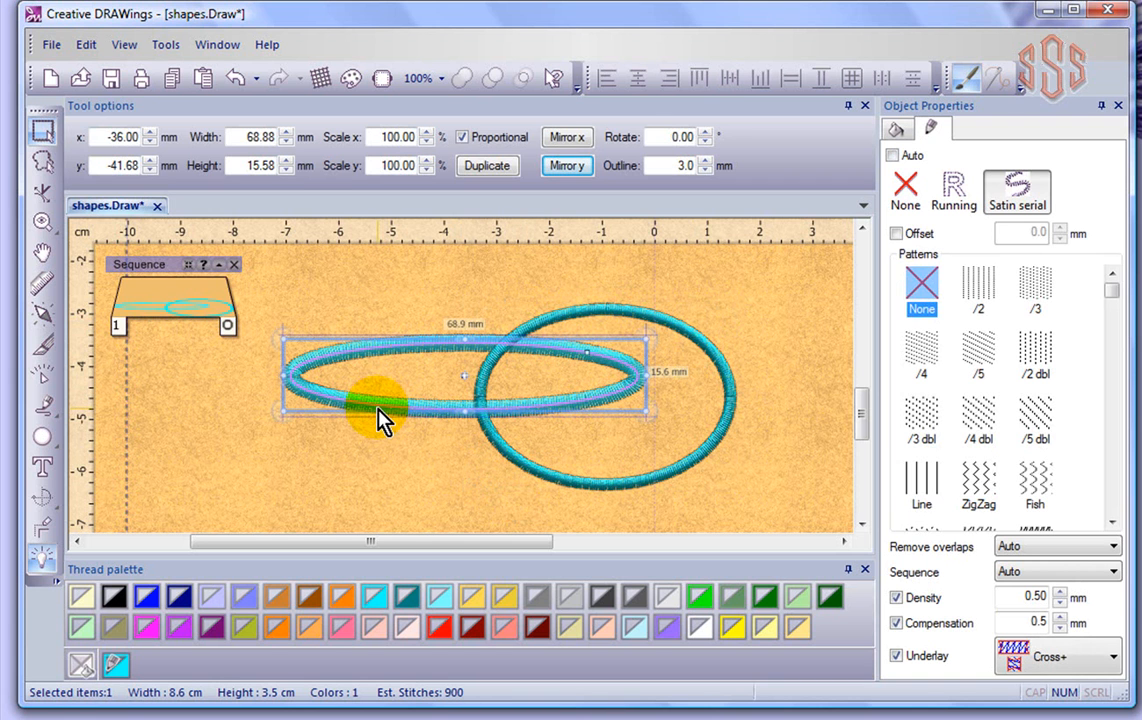
# - Set Remove overlaps to Always for the larger ellipse's outline and deselect it
pyautogui.click(680, 330)
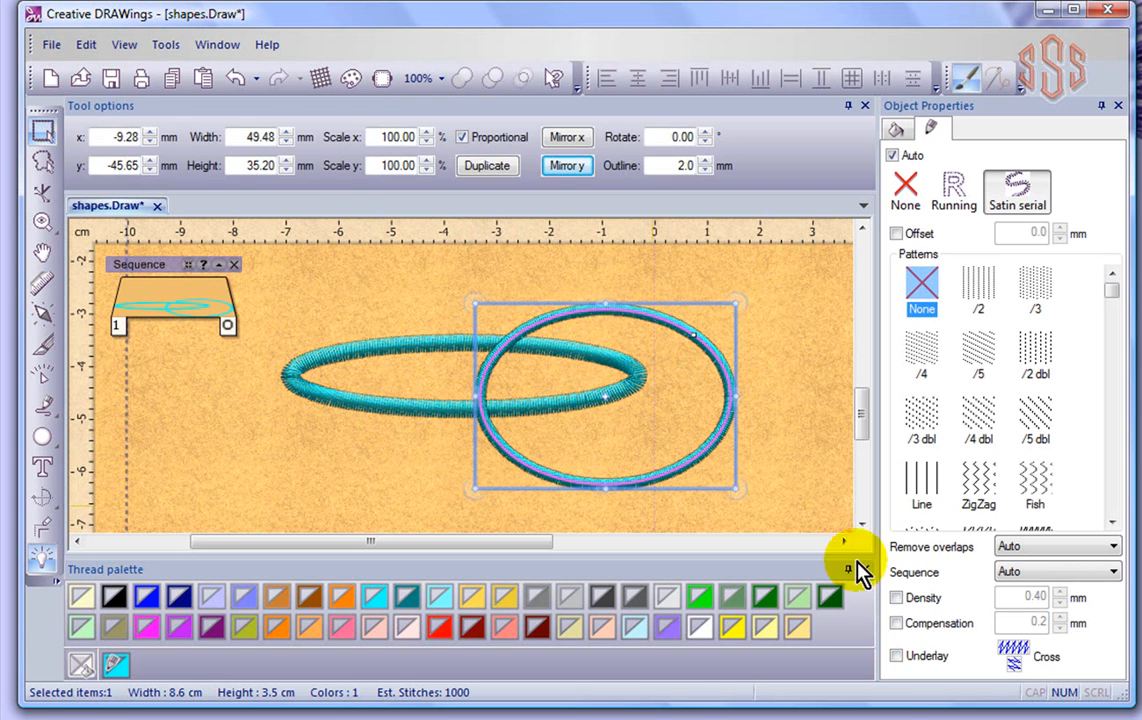
pyautogui.click(1052, 546)
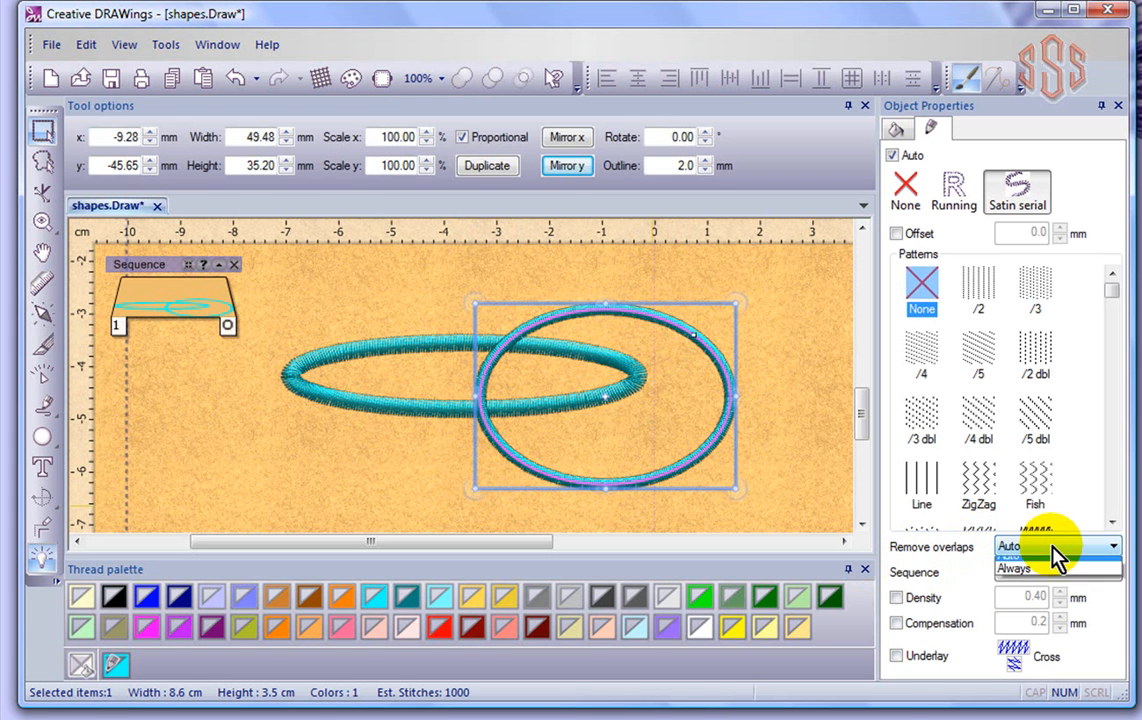
pyautogui.click(1050, 595)
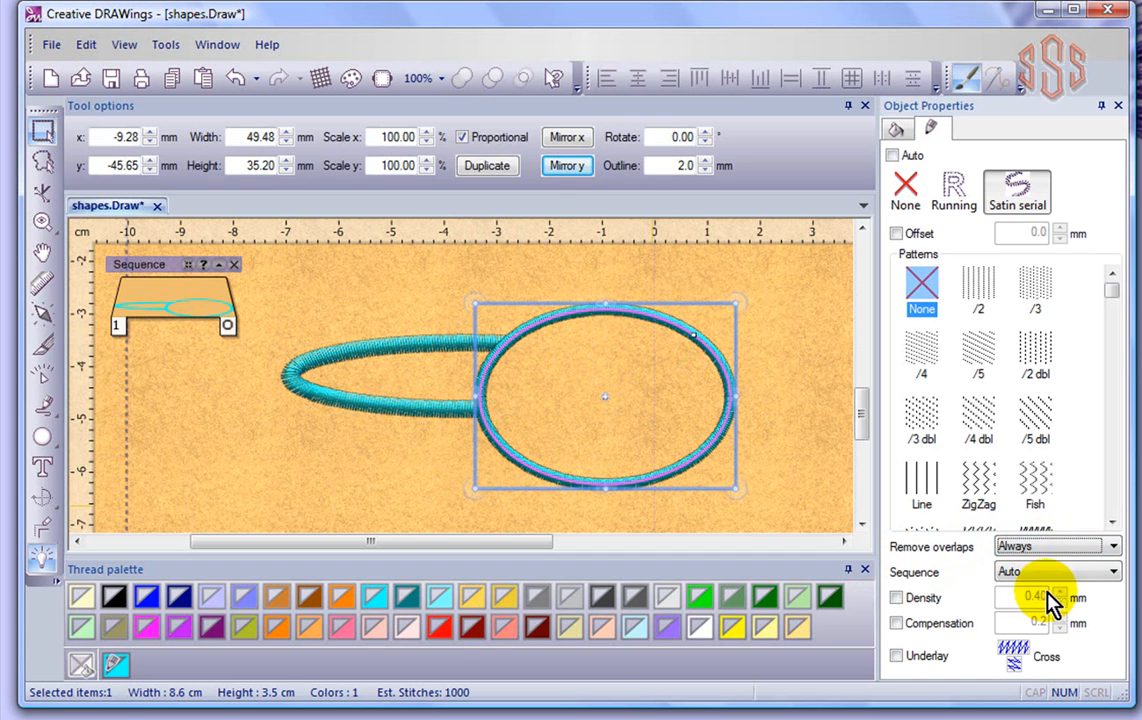
pyautogui.click(395, 475)
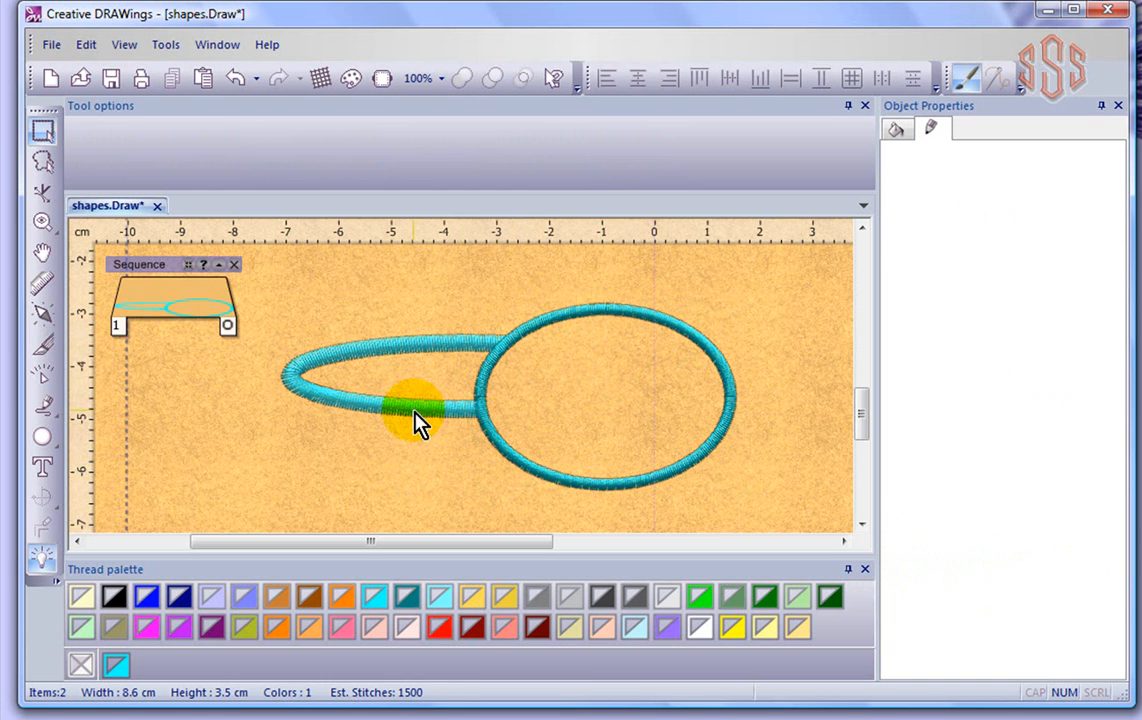
# - Change the larger ellipse's Remove overlaps option to Never and deselect it
pyautogui.click(537, 471)
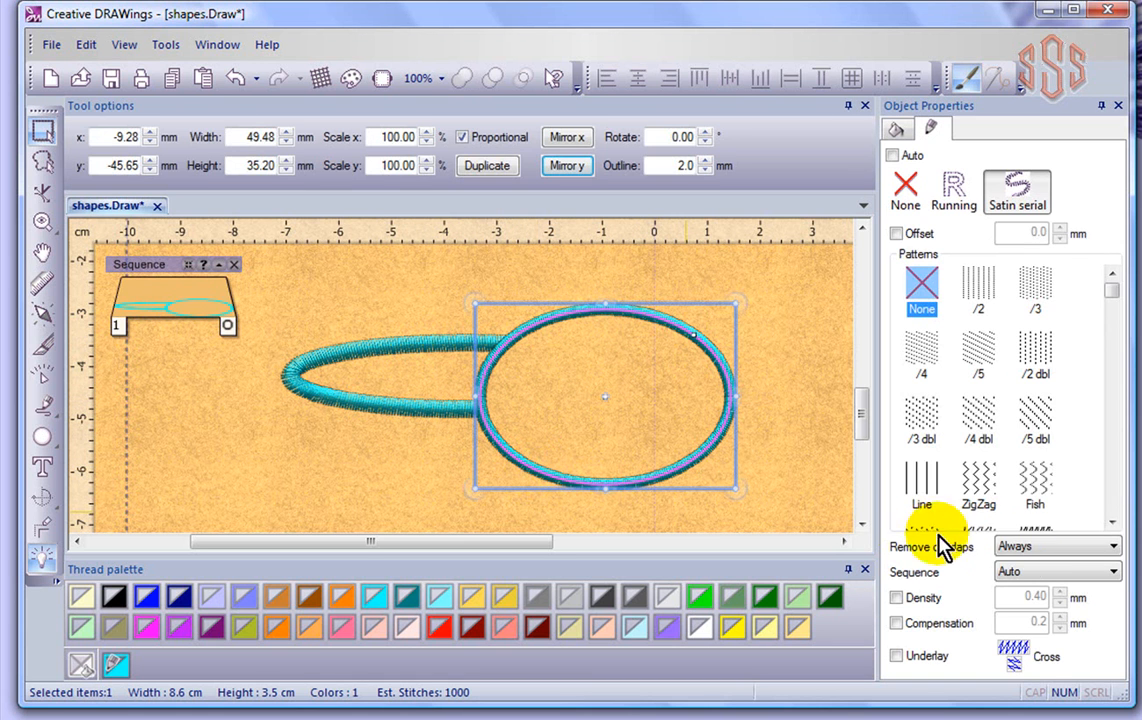
pyautogui.click(1025, 548)
pyautogui.click(1012, 564)
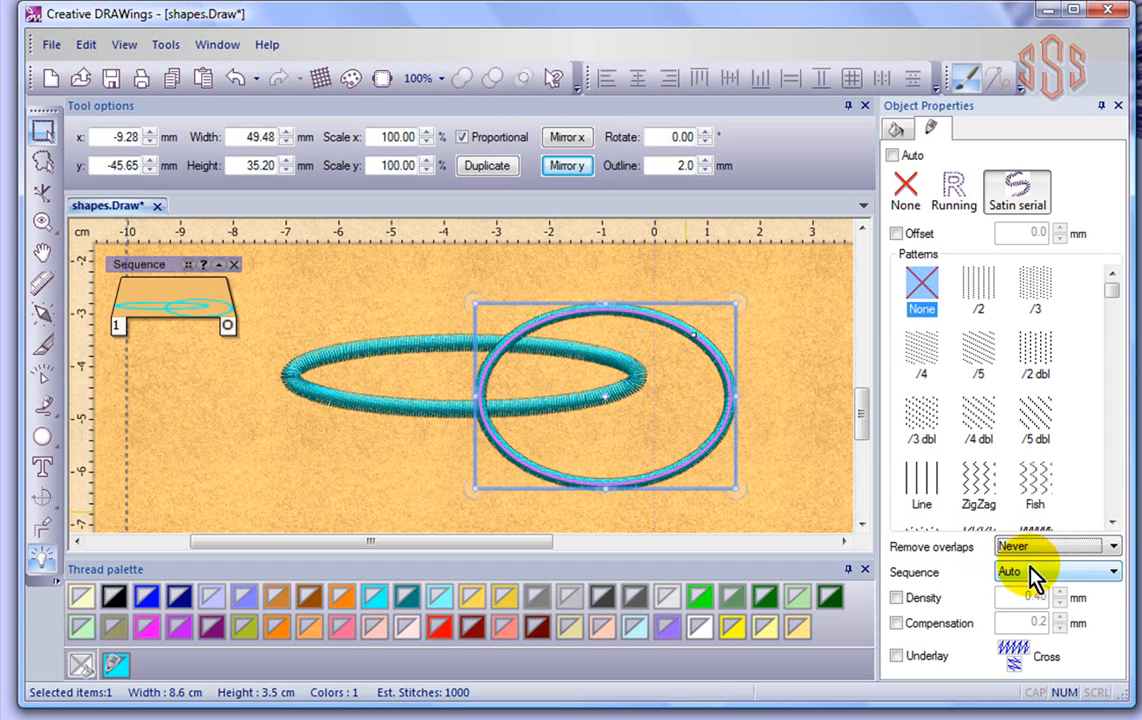
pyautogui.click(393, 466)
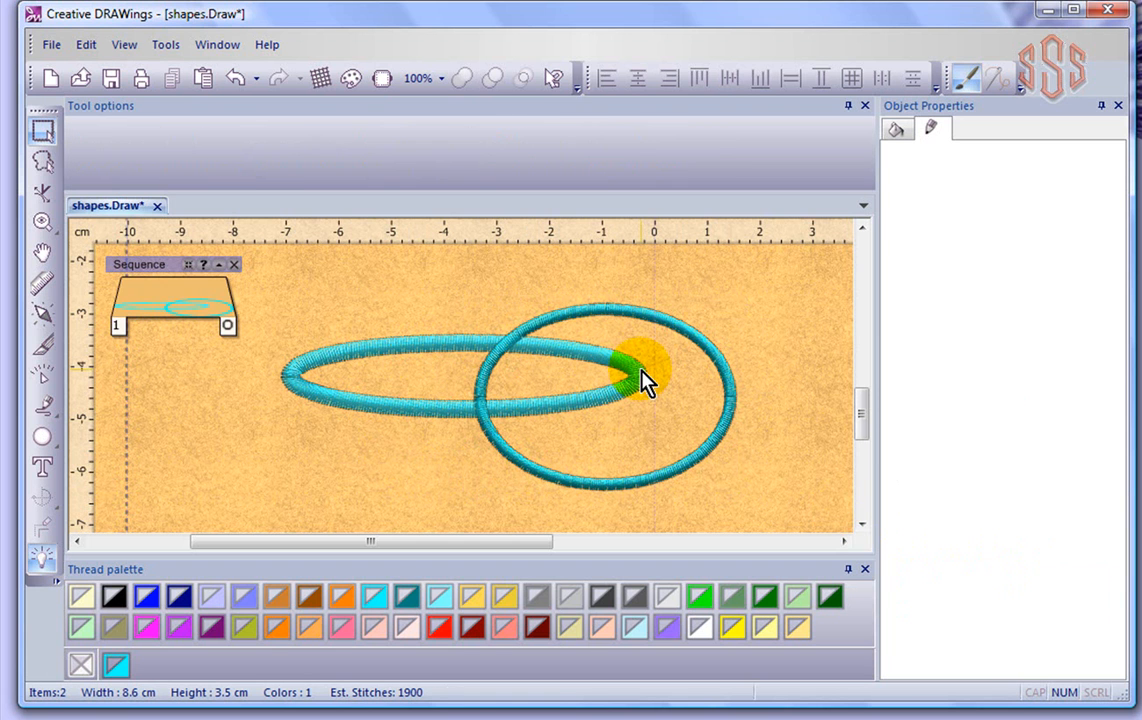
# - Select the larger ellipse and set its Remove overlaps option to Auto
pyautogui.click(522, 468)
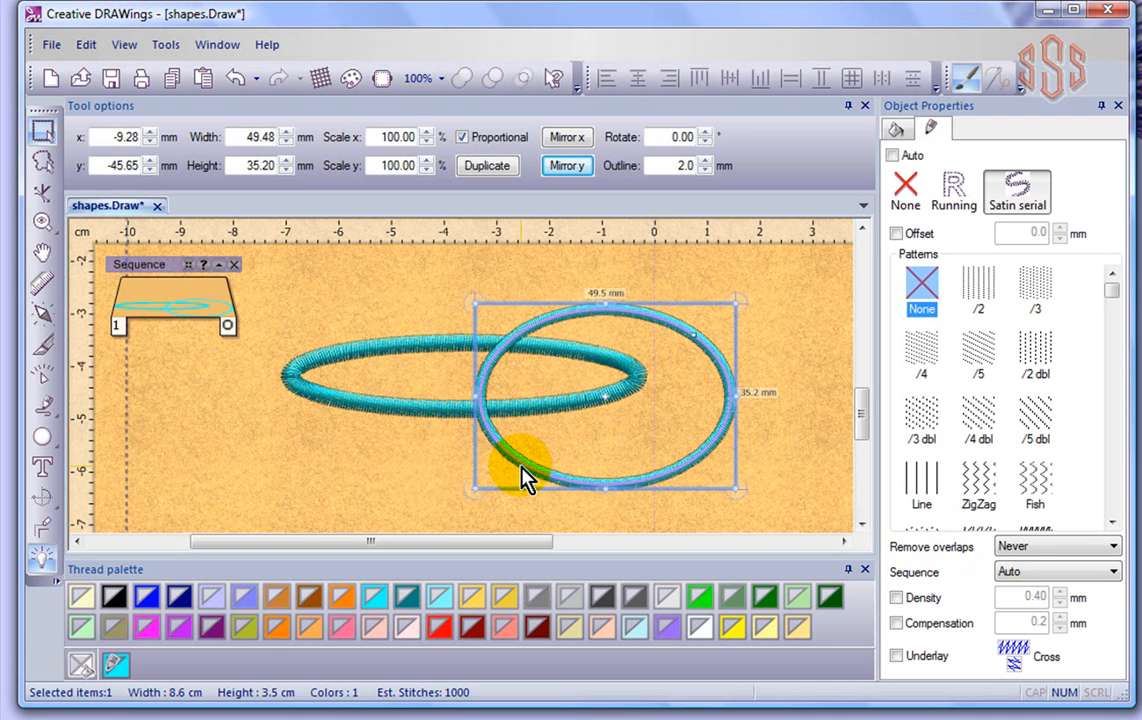
pyautogui.click(1018, 546)
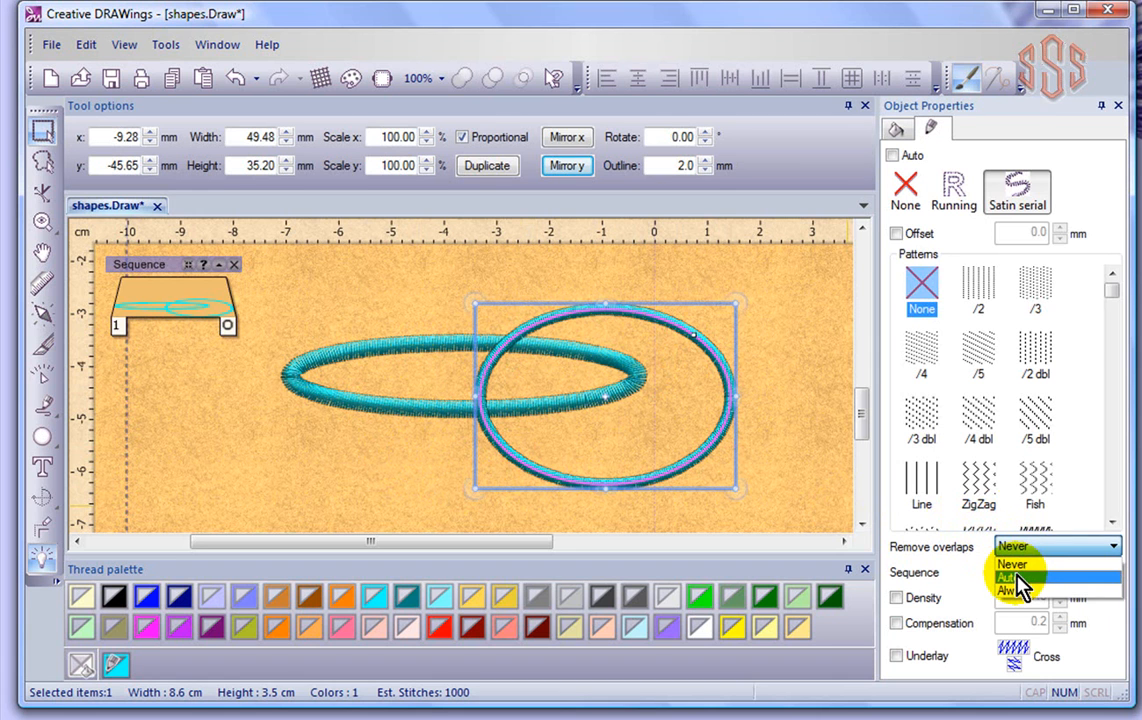
pyautogui.click(1018, 578)
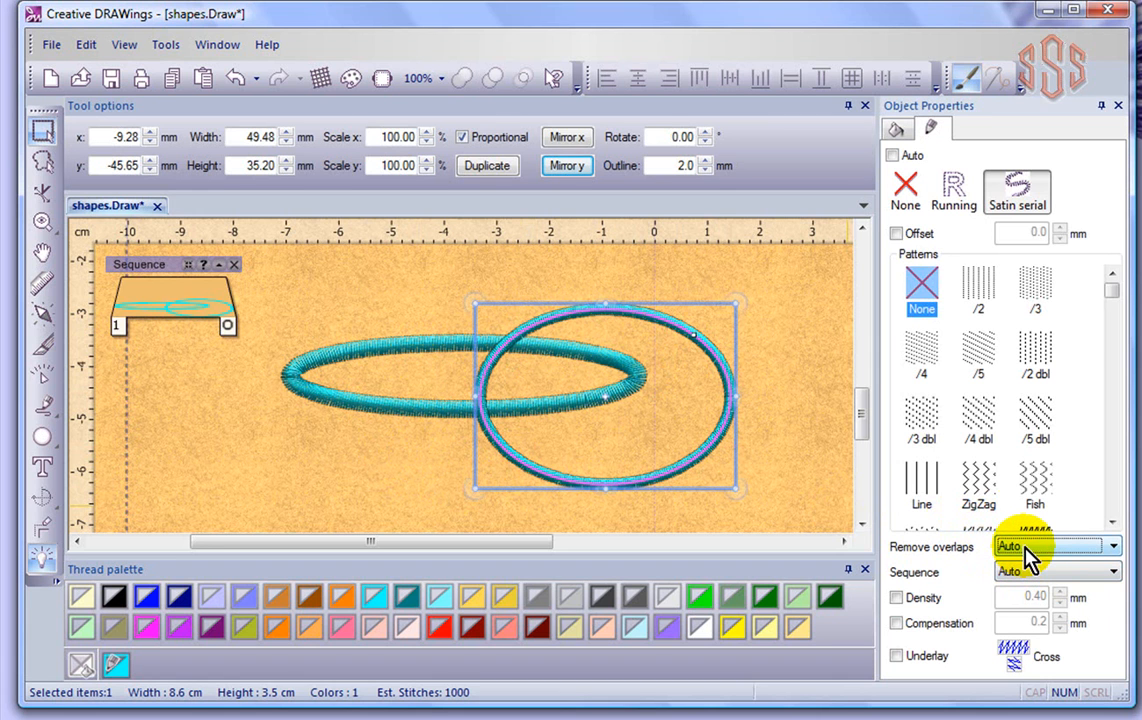
# - Switch the larger ellipse's Remove overlaps option back to Always and clear the selection
pyautogui.click(1025, 547)
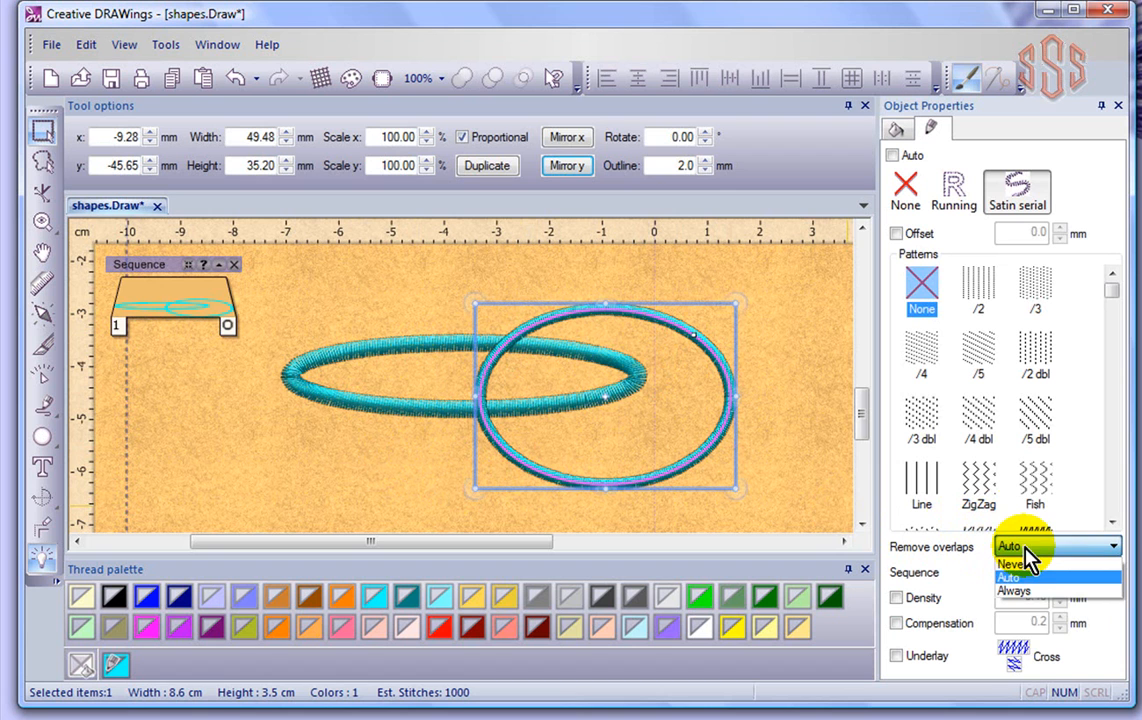
pyautogui.click(1033, 600)
pyautogui.click(315, 458)
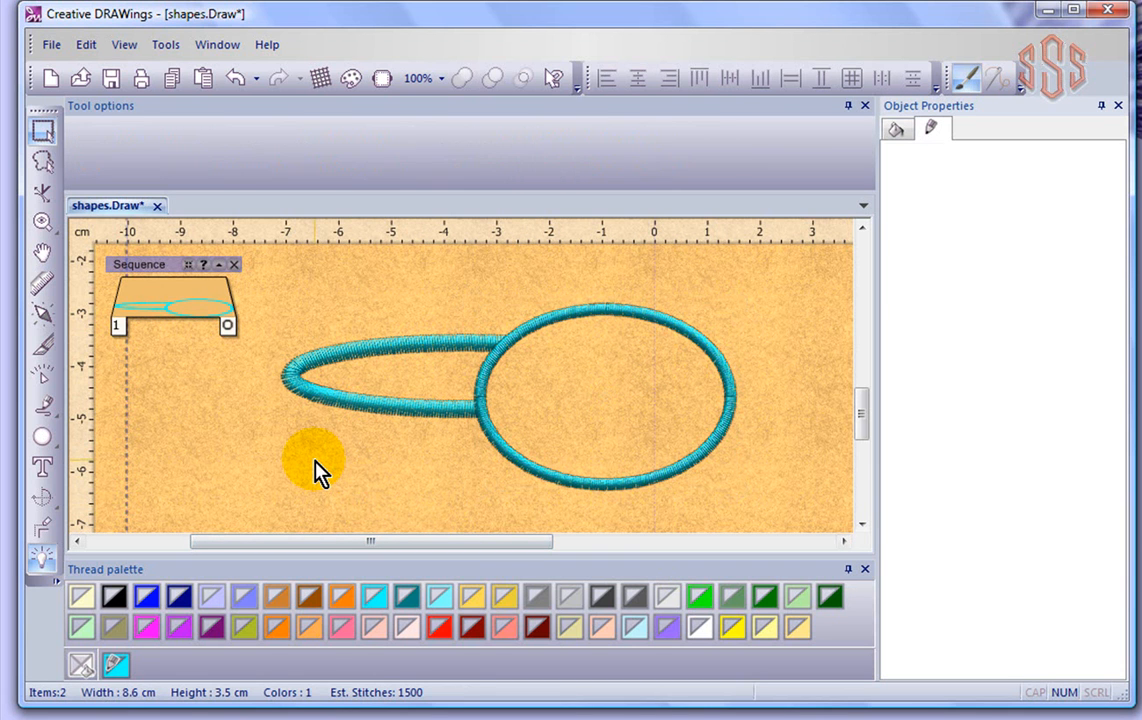
# - Check the Sequence options available for the narrow ellipse, keep Auto, and clear the selection
pyautogui.click(375, 408)
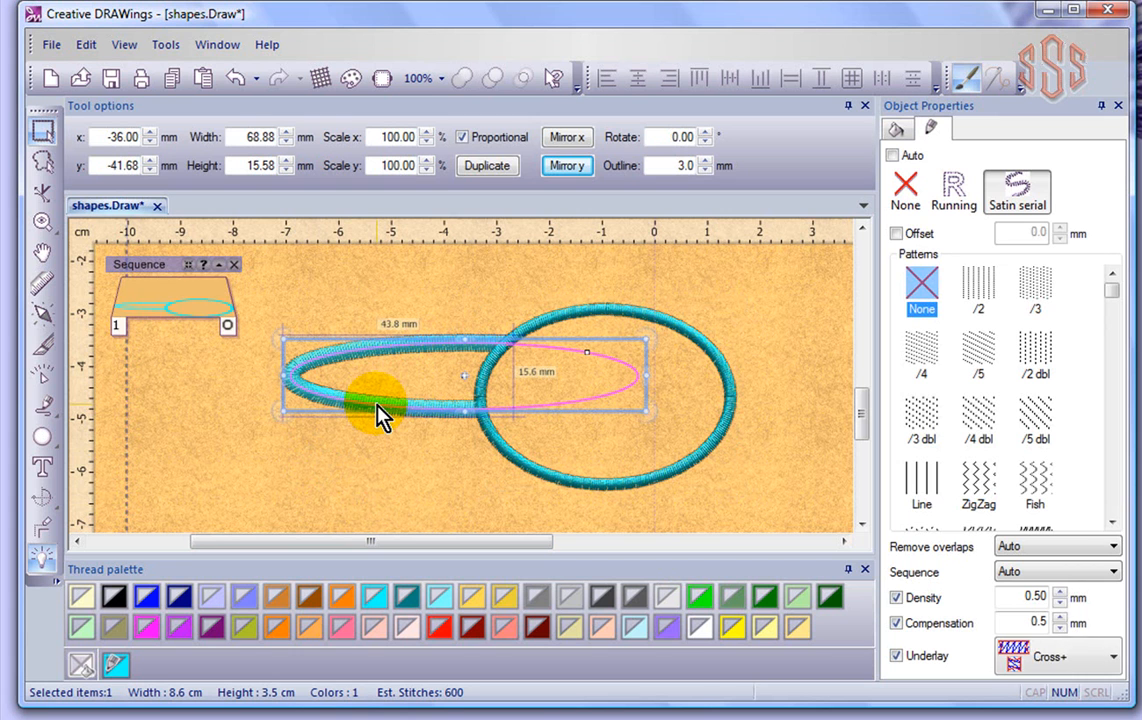
pyautogui.click(1113, 572)
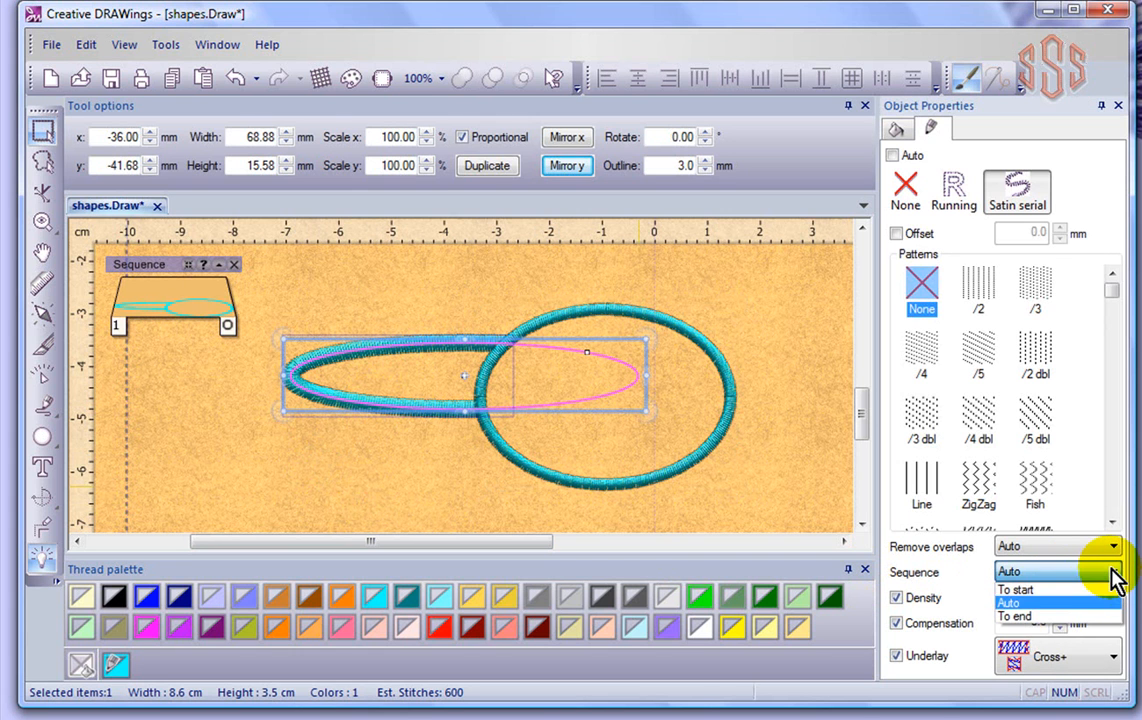
pyautogui.click(1012, 604)
pyautogui.click(418, 497)
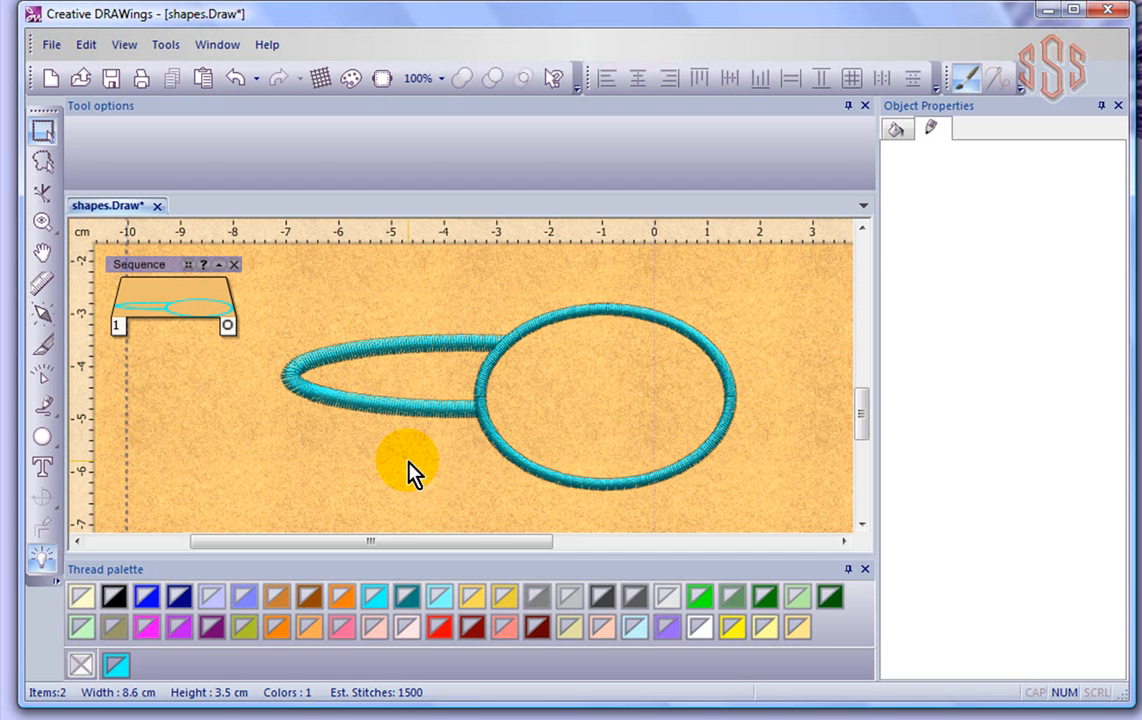
# - Select the larger ellipse, fill it with red thread, and show its fill stitch properties
pyautogui.click(688, 331)
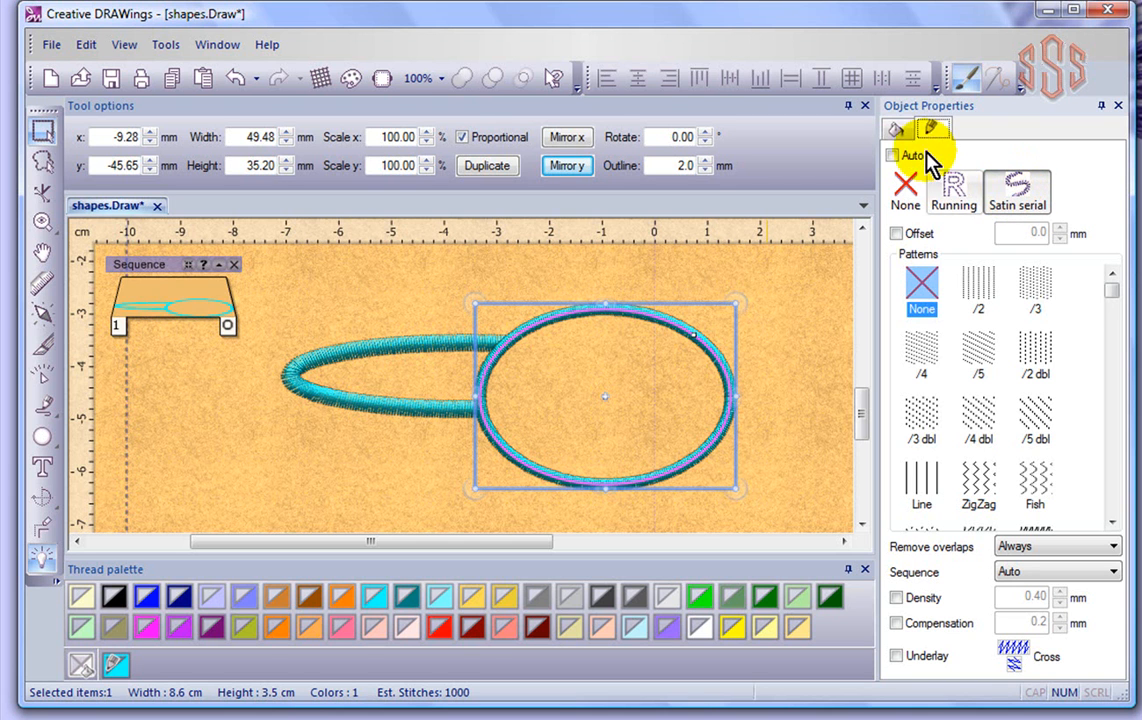
pyautogui.click(362, 480)
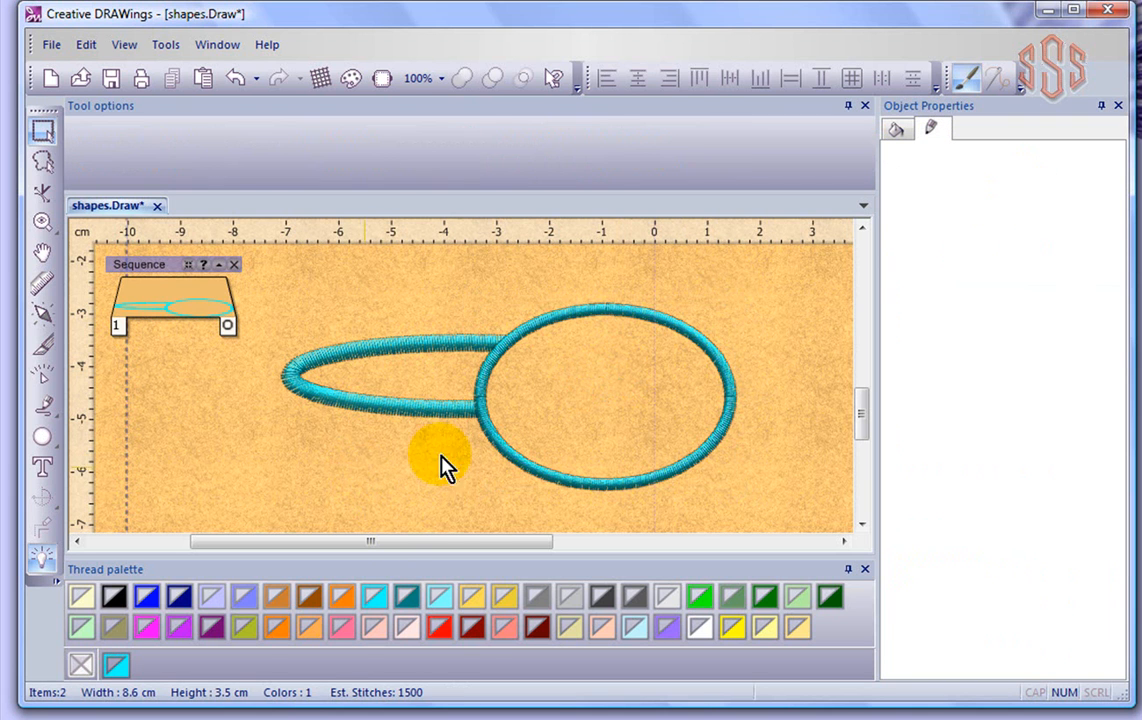
pyautogui.click(515, 468)
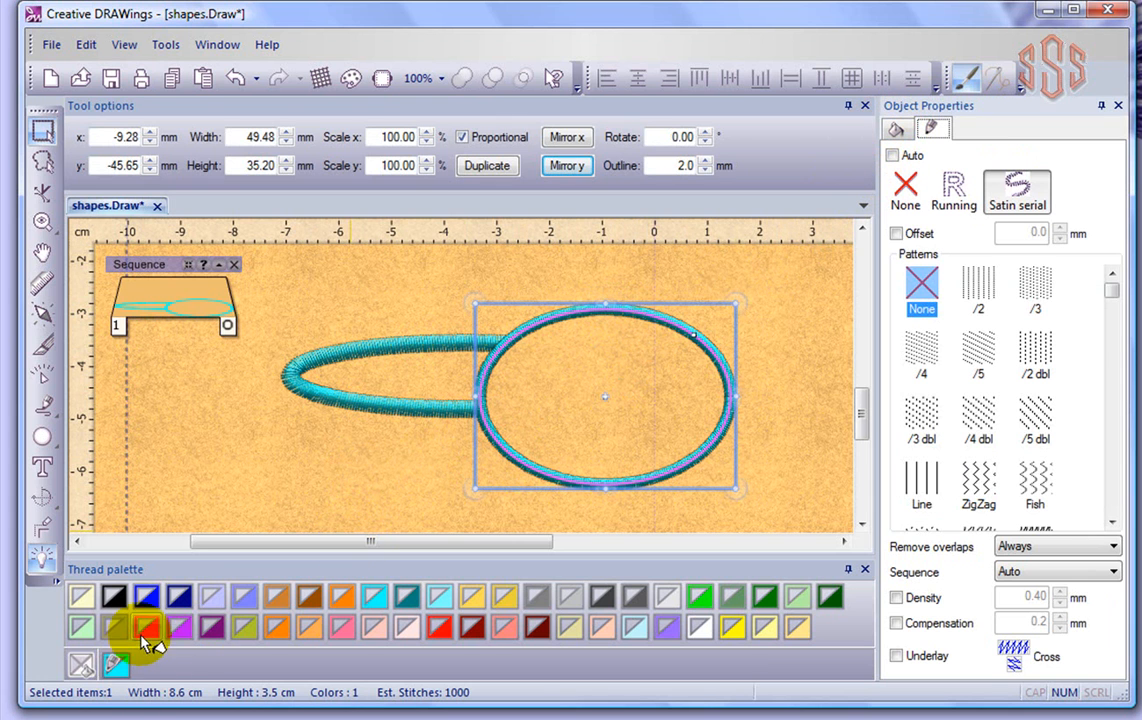
pyautogui.click(444, 629)
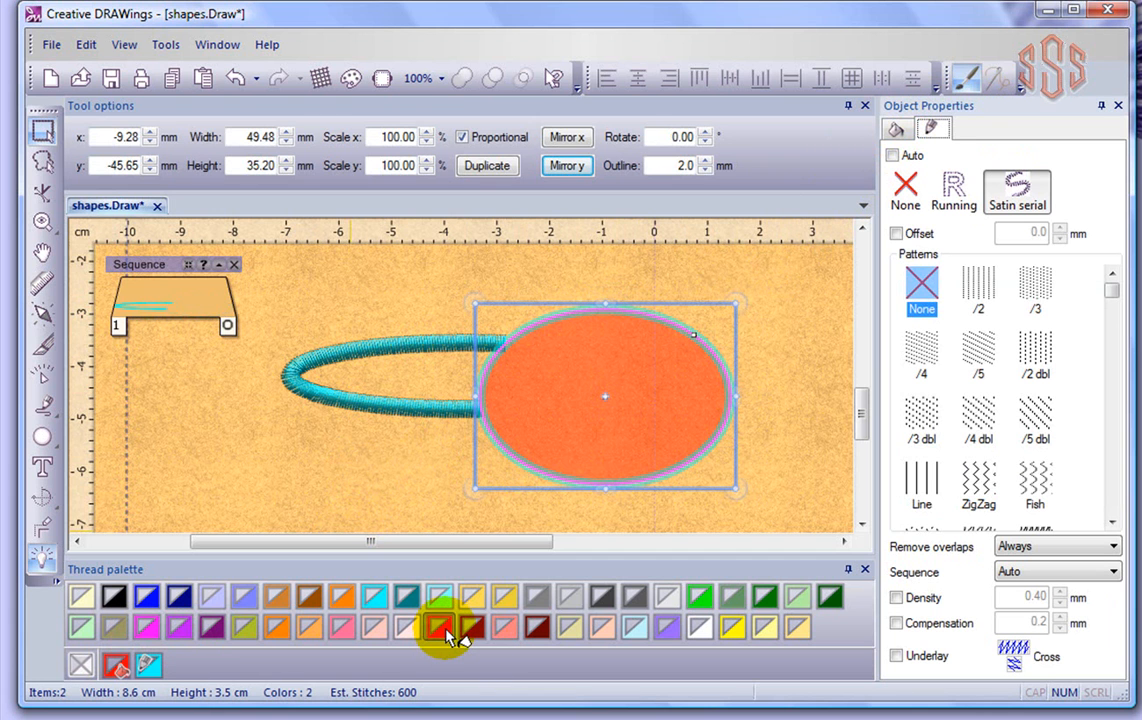
pyautogui.click(900, 130)
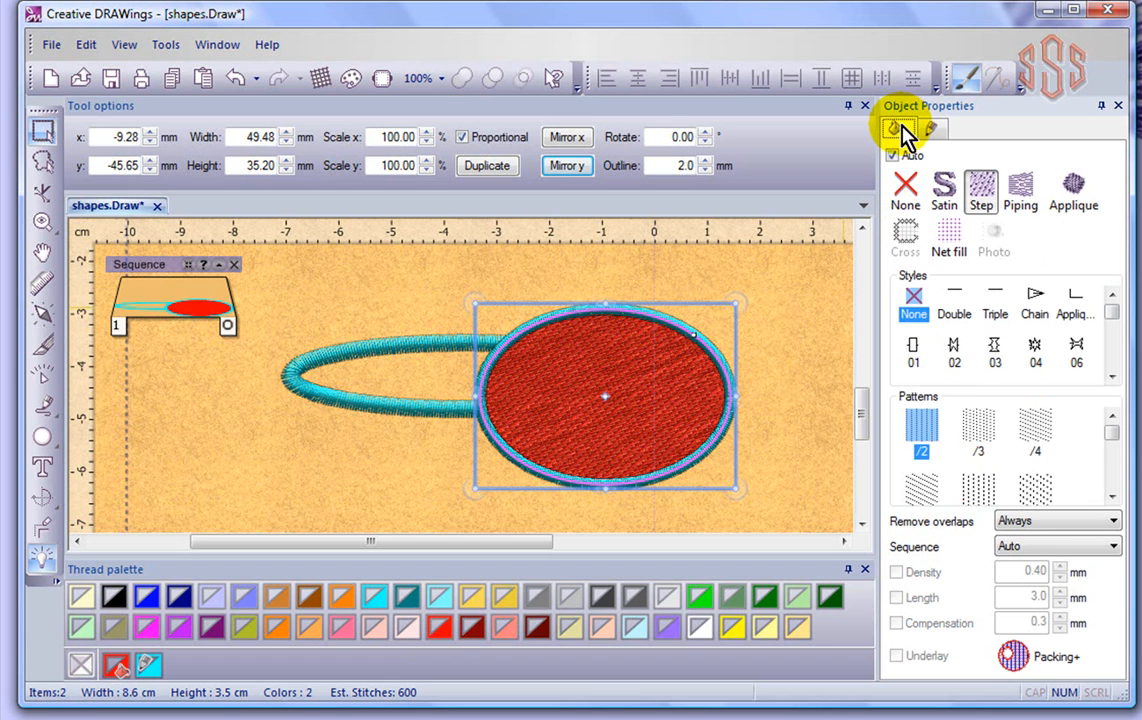
pyautogui.click(647, 396)
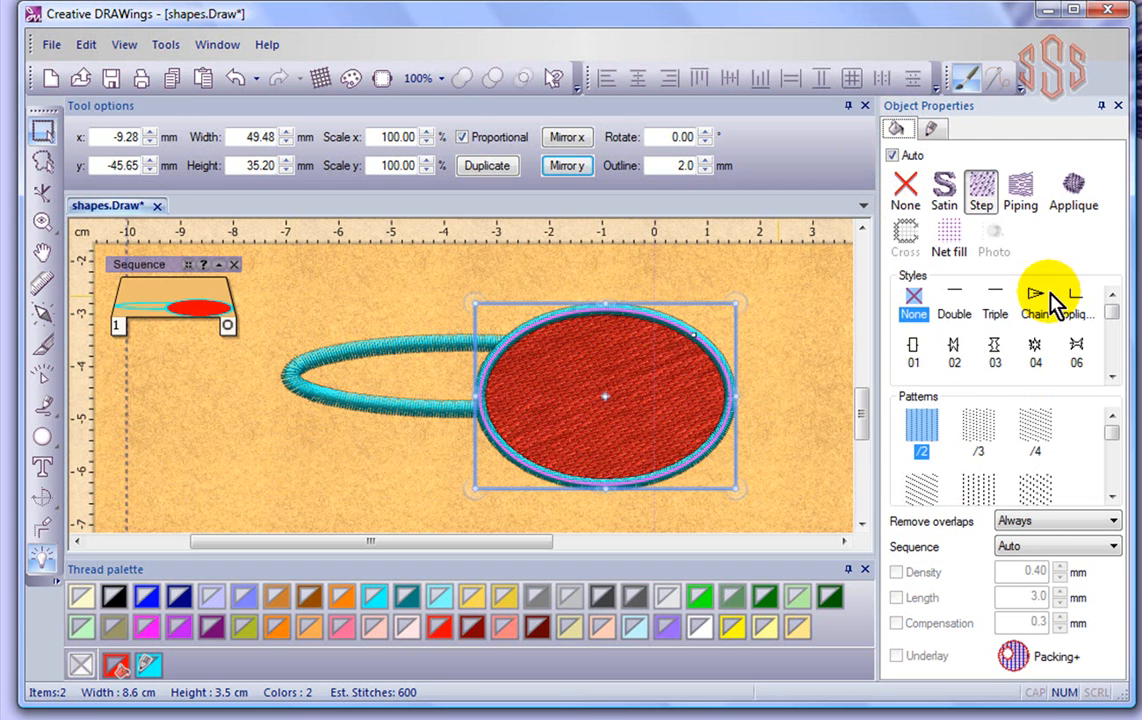
# - Set the red ellipse's outline stitch type to None and inspect the cyan band around its upper edge
pyautogui.click(932, 129)
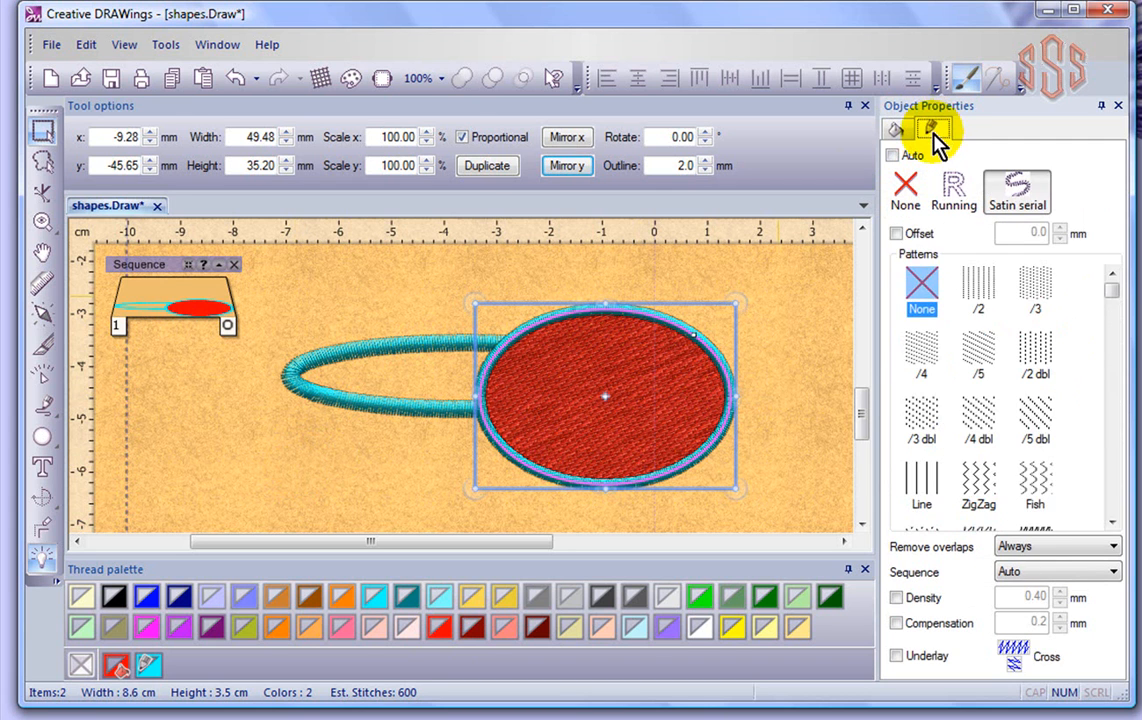
pyautogui.click(905, 190)
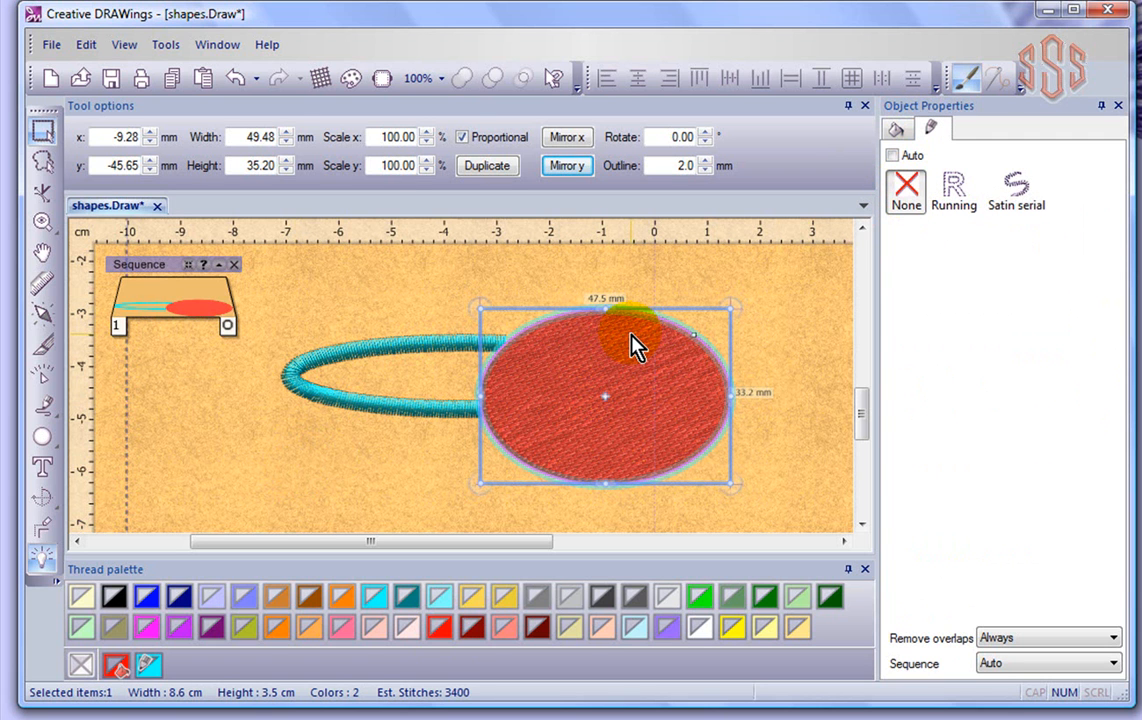
pyautogui.scroll(3, 645, 340)
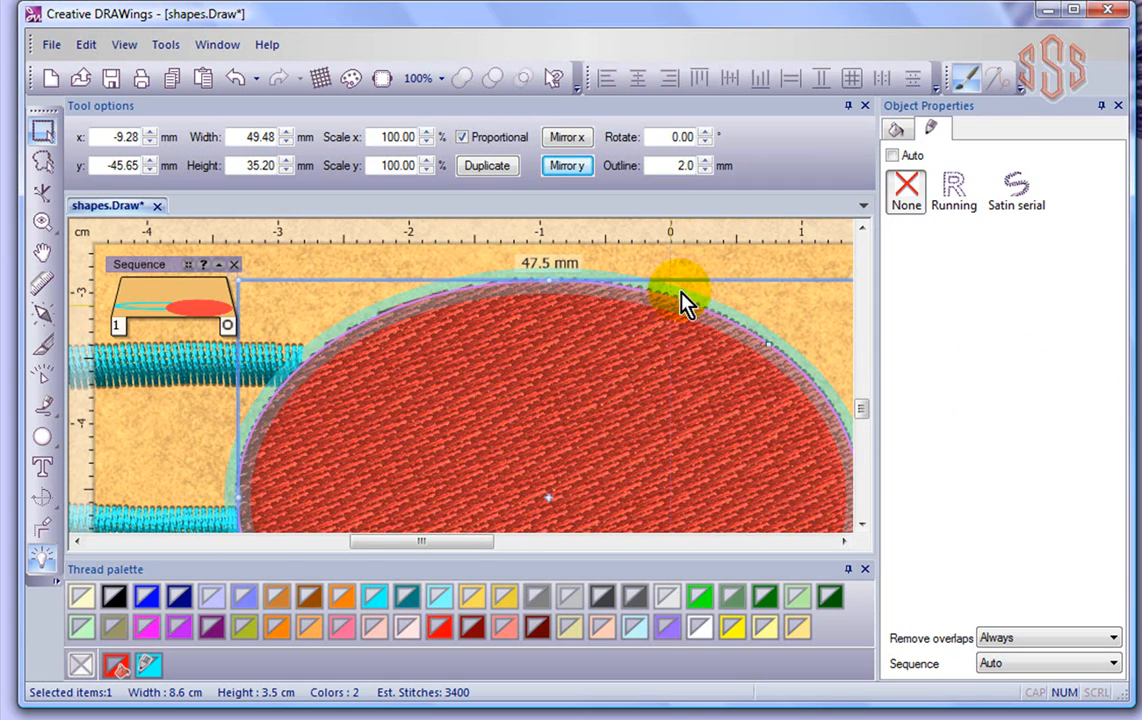
pyautogui.scroll(2, 671, 298)
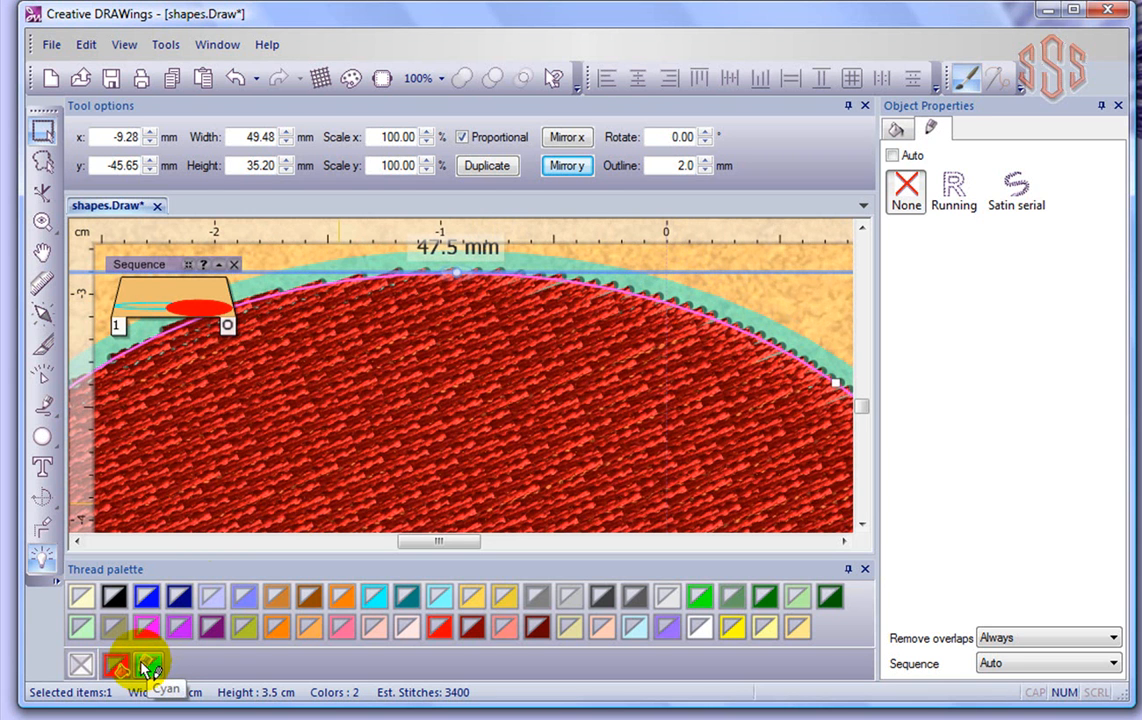
# - Remove the cyan outline colour from the red ellipse and view the whole shape
pyautogui.click(82, 664)
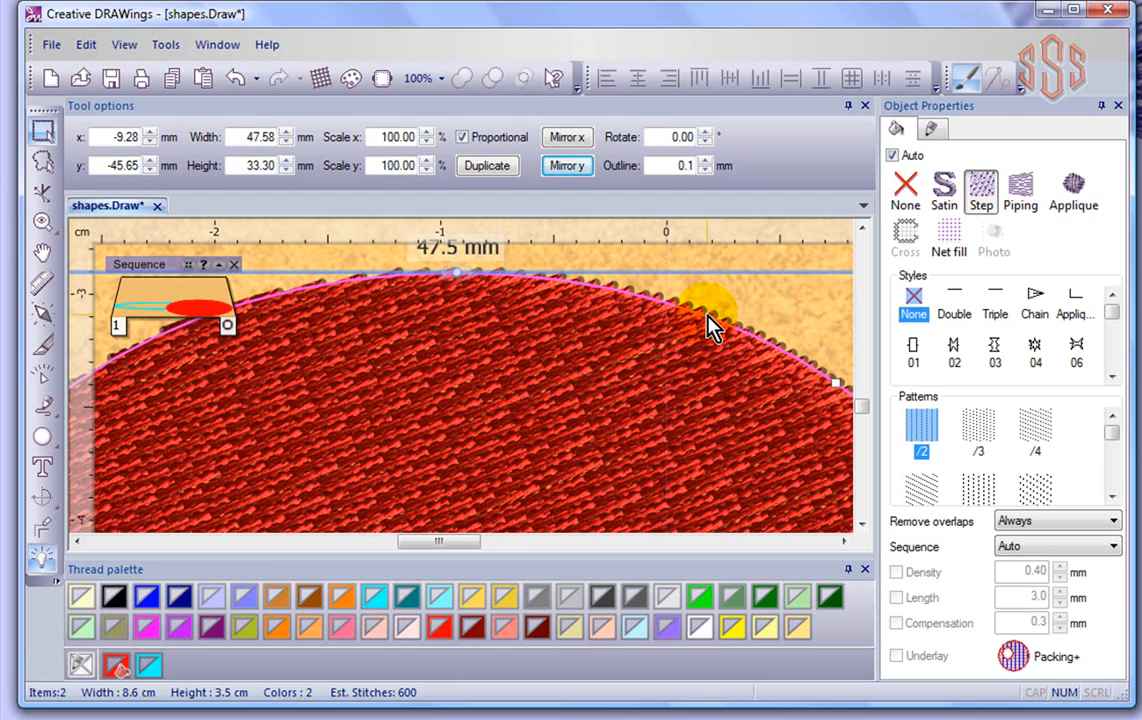
pyautogui.scroll(-3, 652, 357)
pyautogui.scroll(-1, 652, 365)
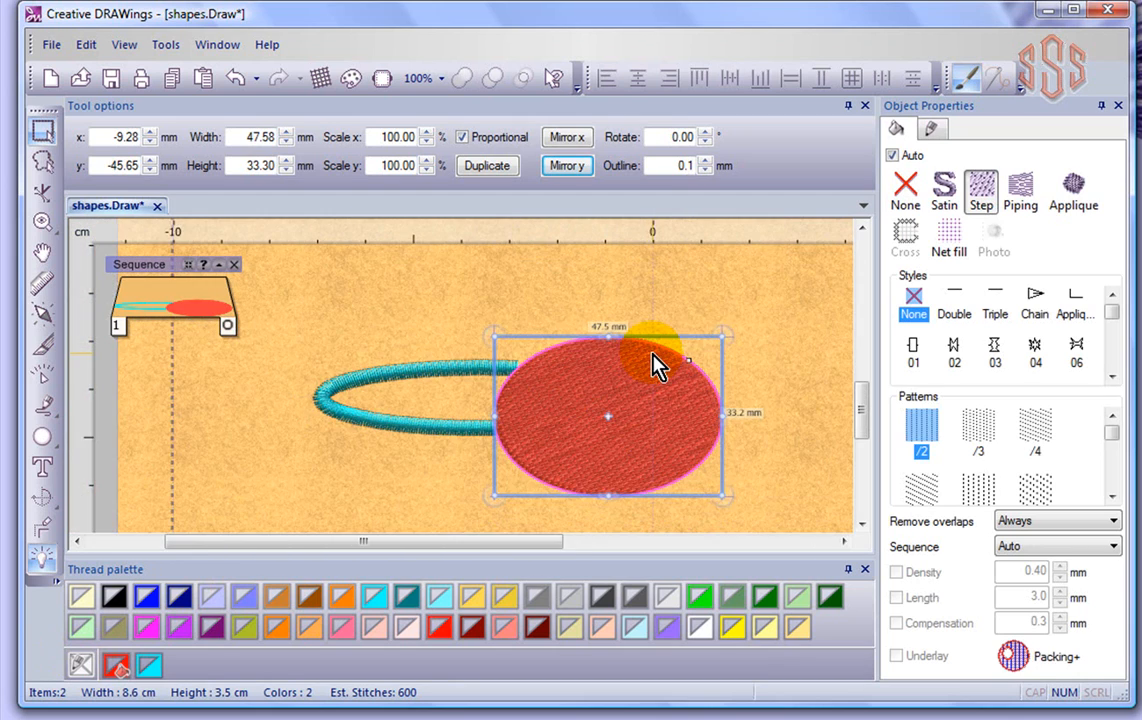